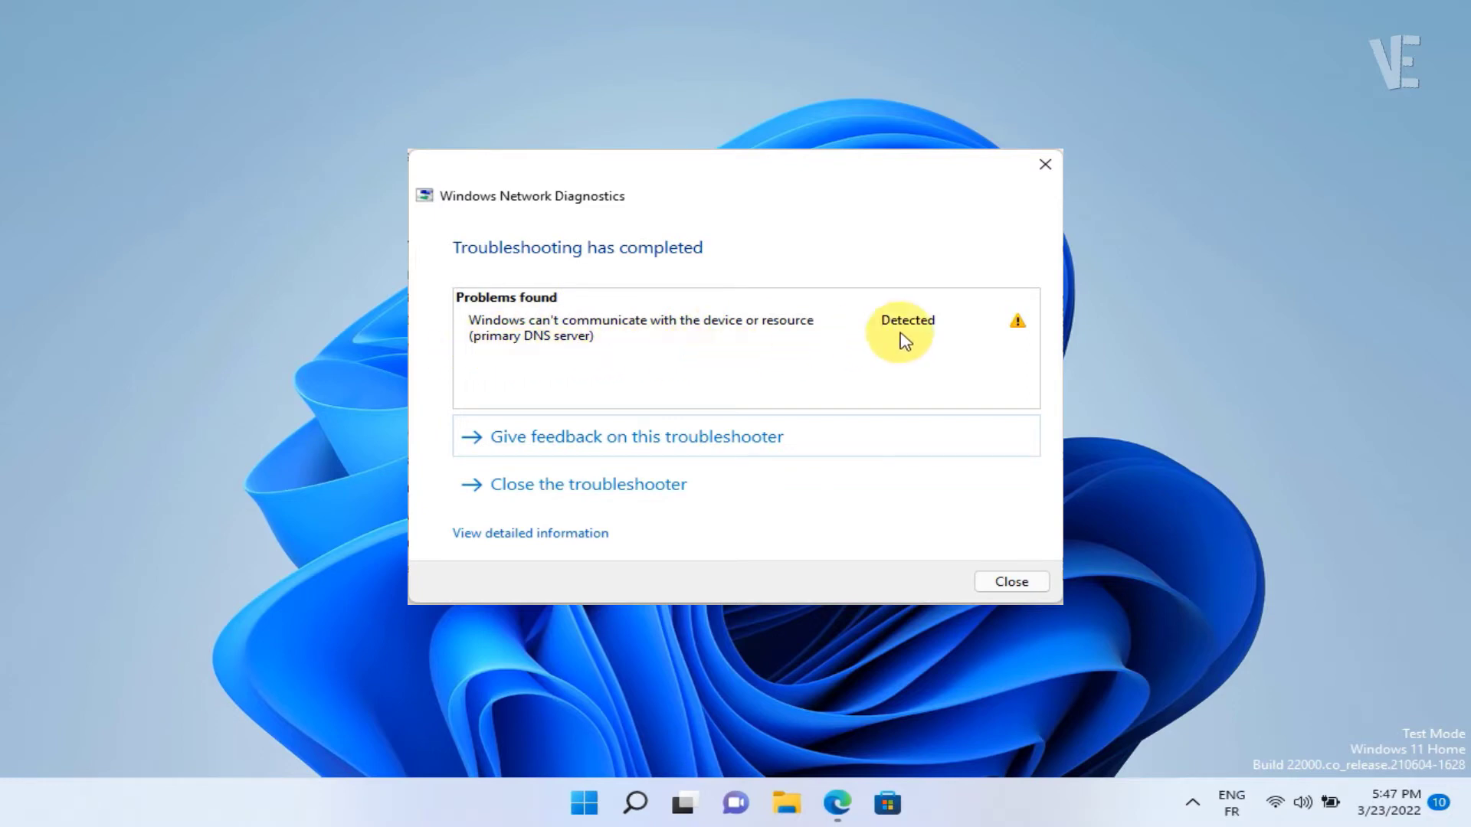
Close the Windows Network Diagnostics results and open the Flight mode page found by searching for "flight".
left_click(1012, 583)
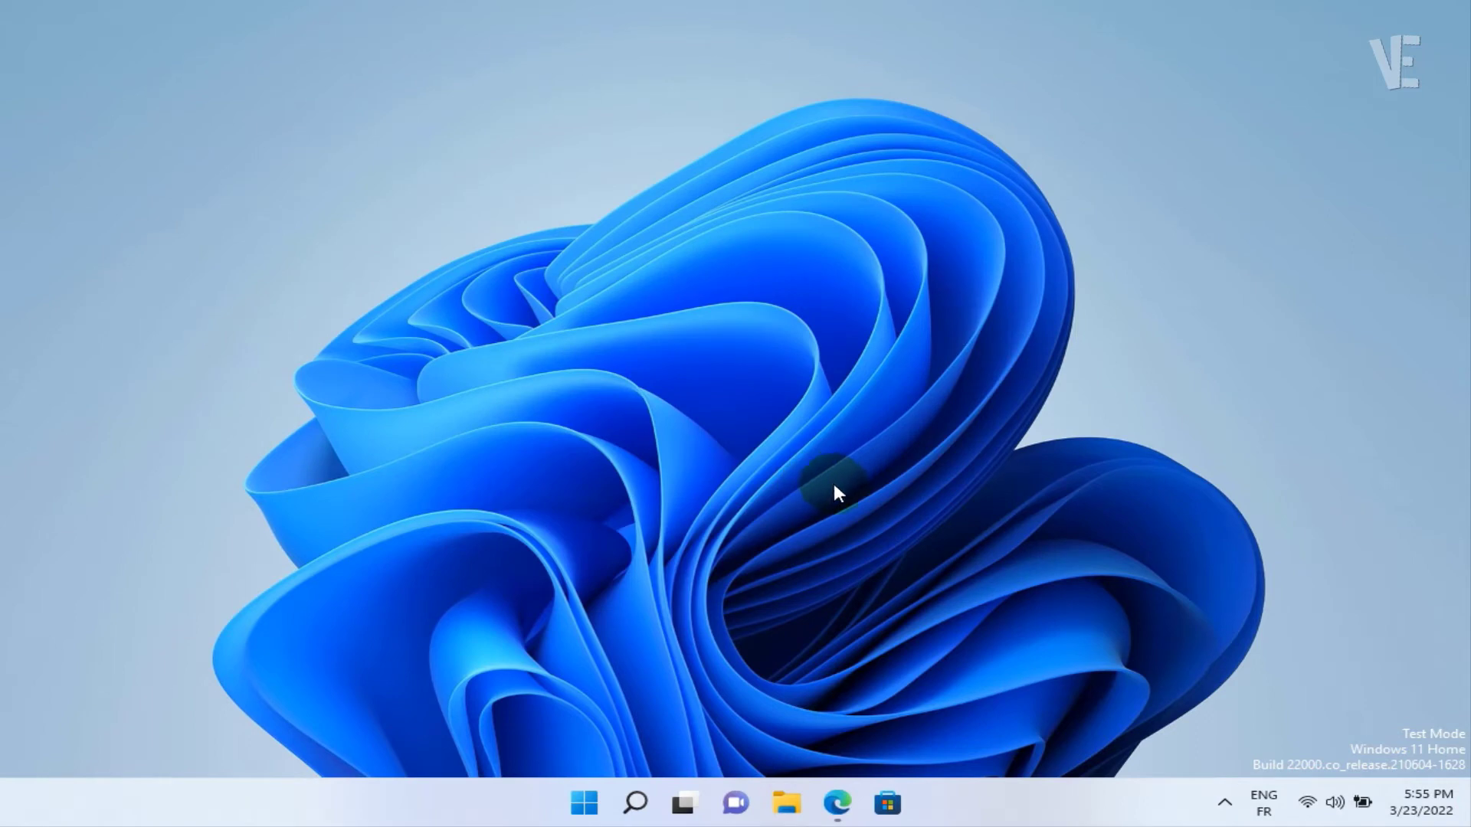
left_click(584, 805)
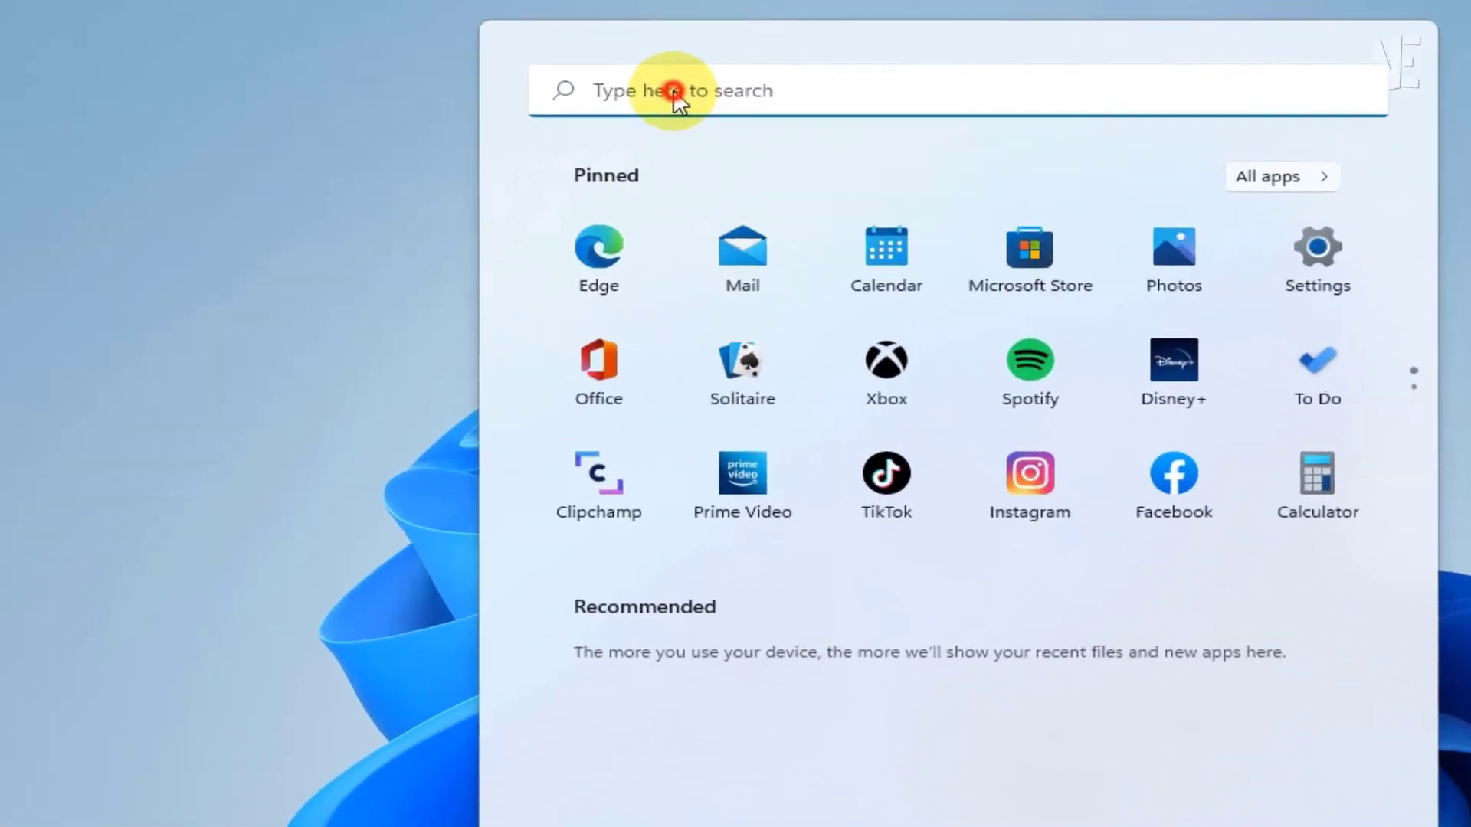
left_click(552, 69)
type("flight")
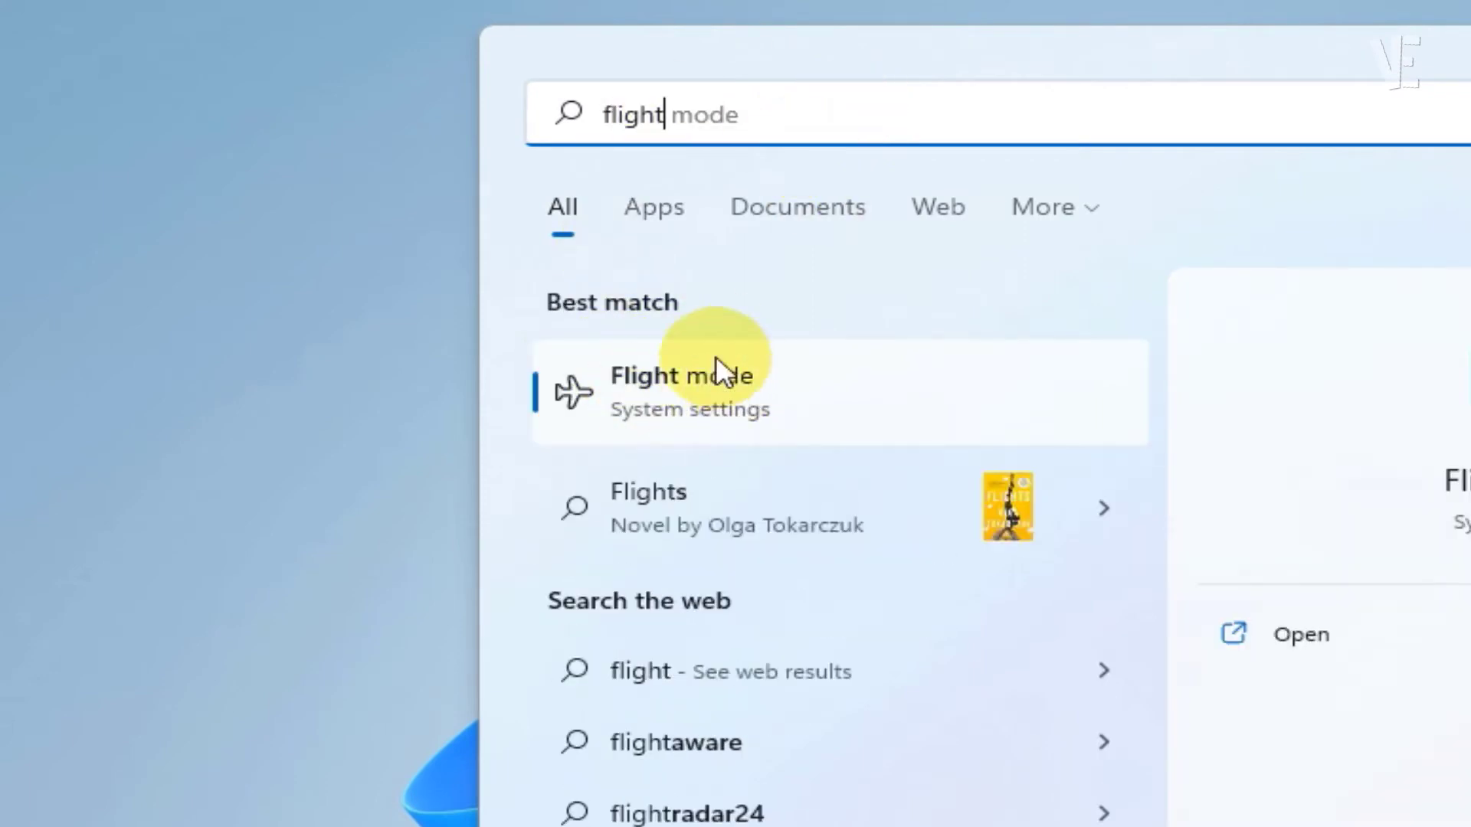
left_click(725, 386)
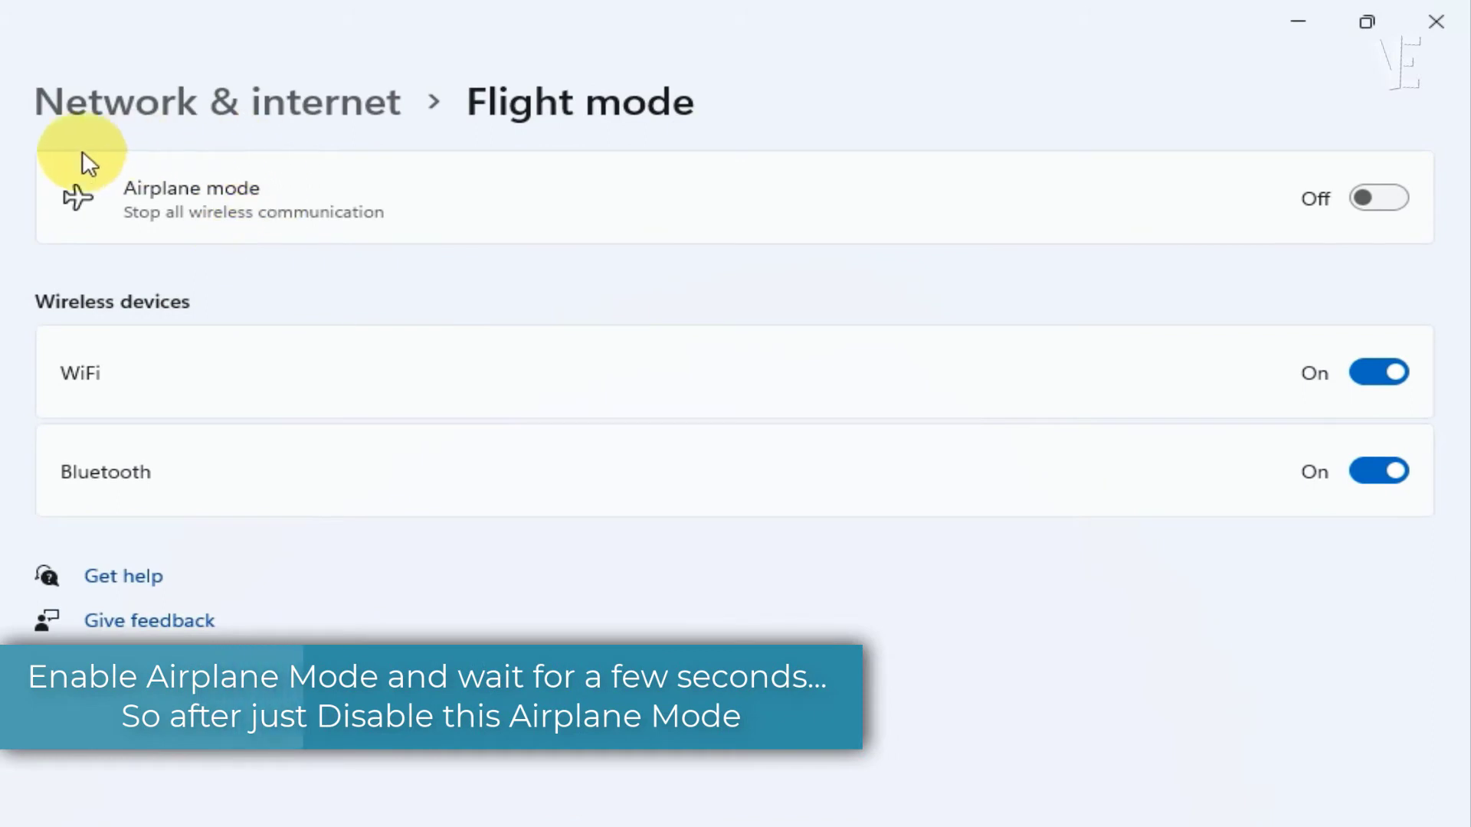
Switch Airplane mode on, wait a few seconds, switch it back off, and close Settings.
left_click(1384, 196)
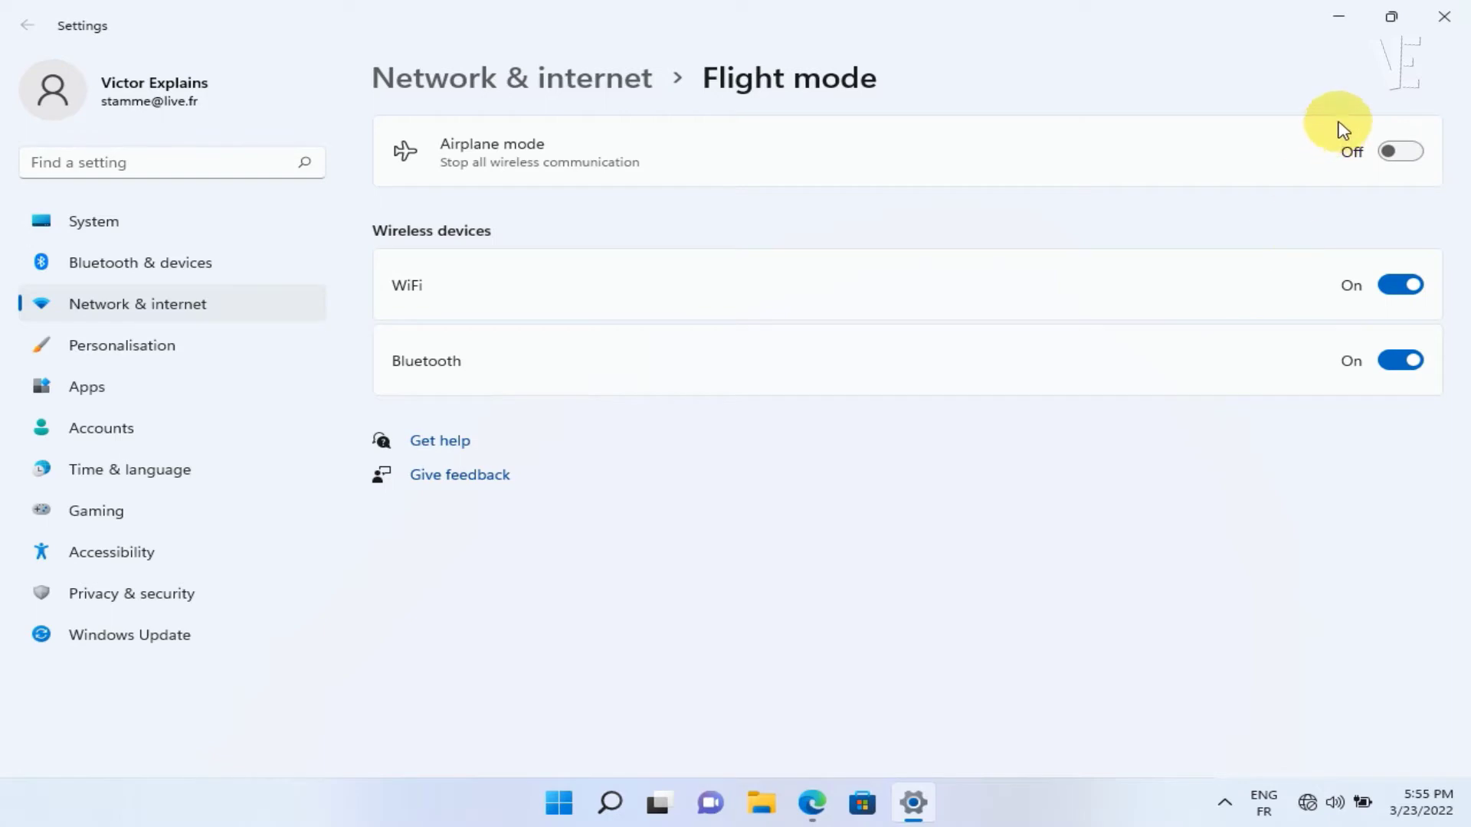
left_click(1443, 21)
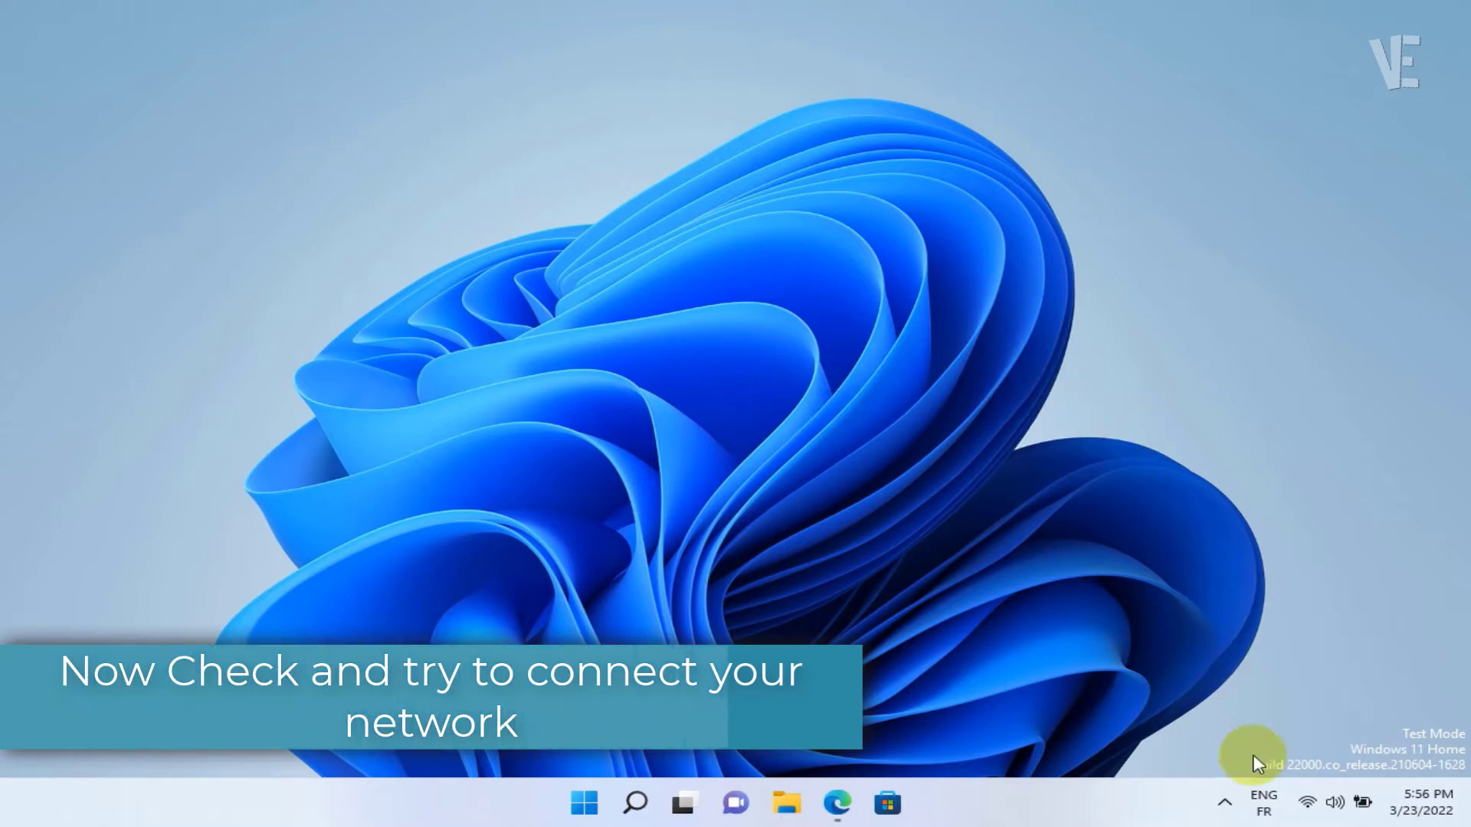
Check the Wi-Fi connection in the list of available networks, and dismiss the list.
left_click(1306, 802)
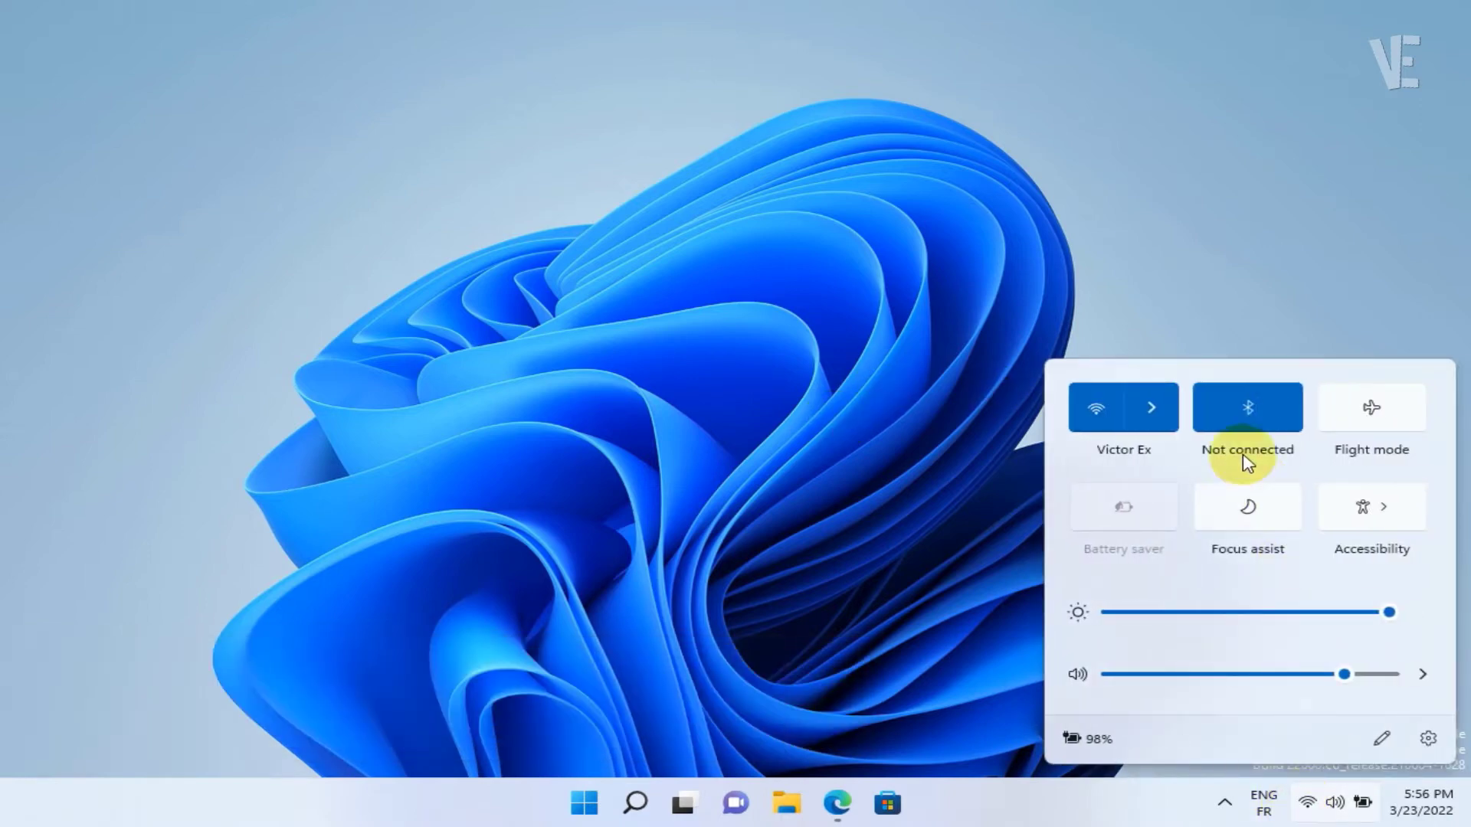
left_click(1158, 406)
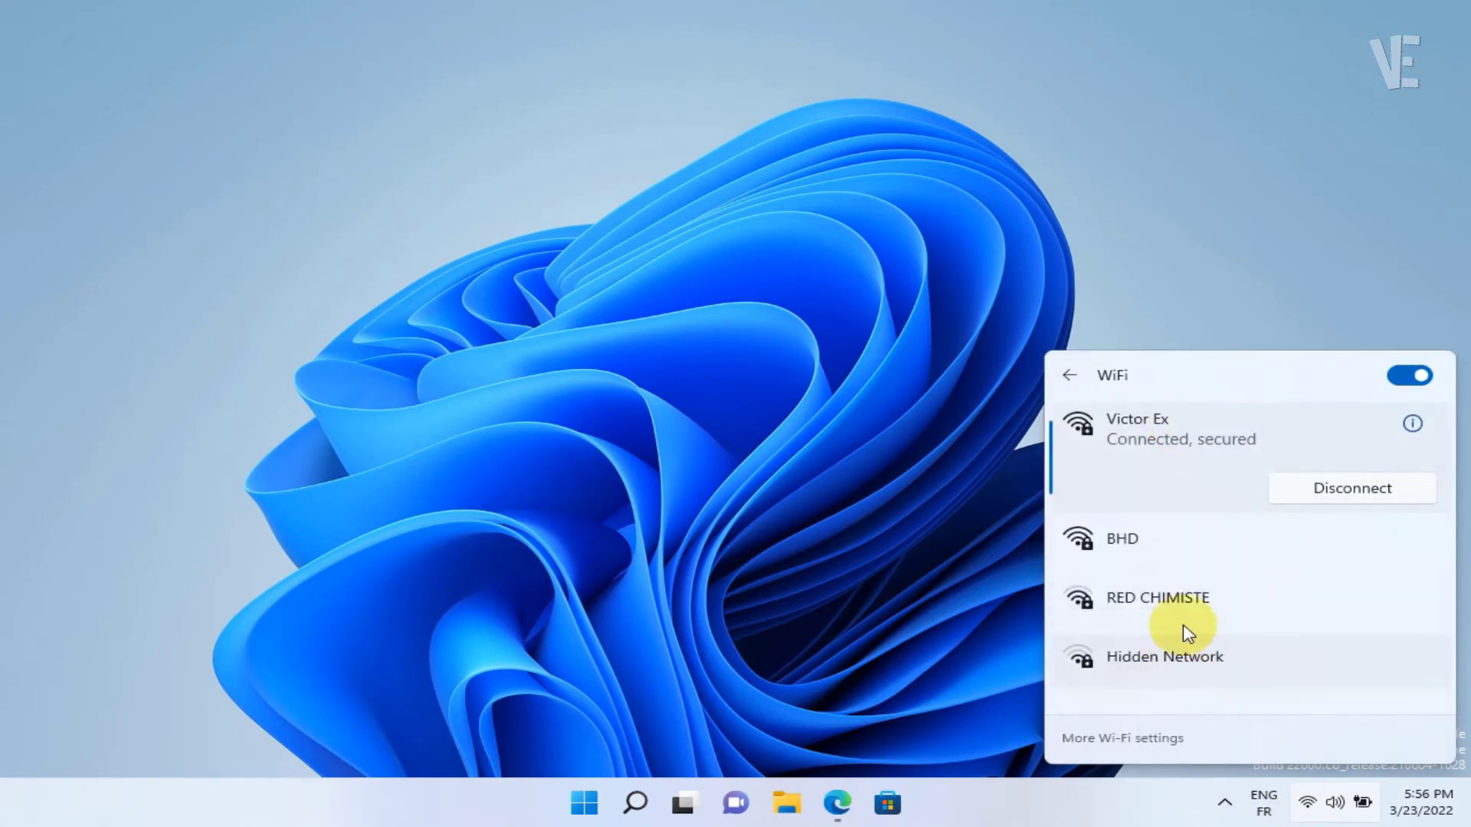
left_click(892, 463)
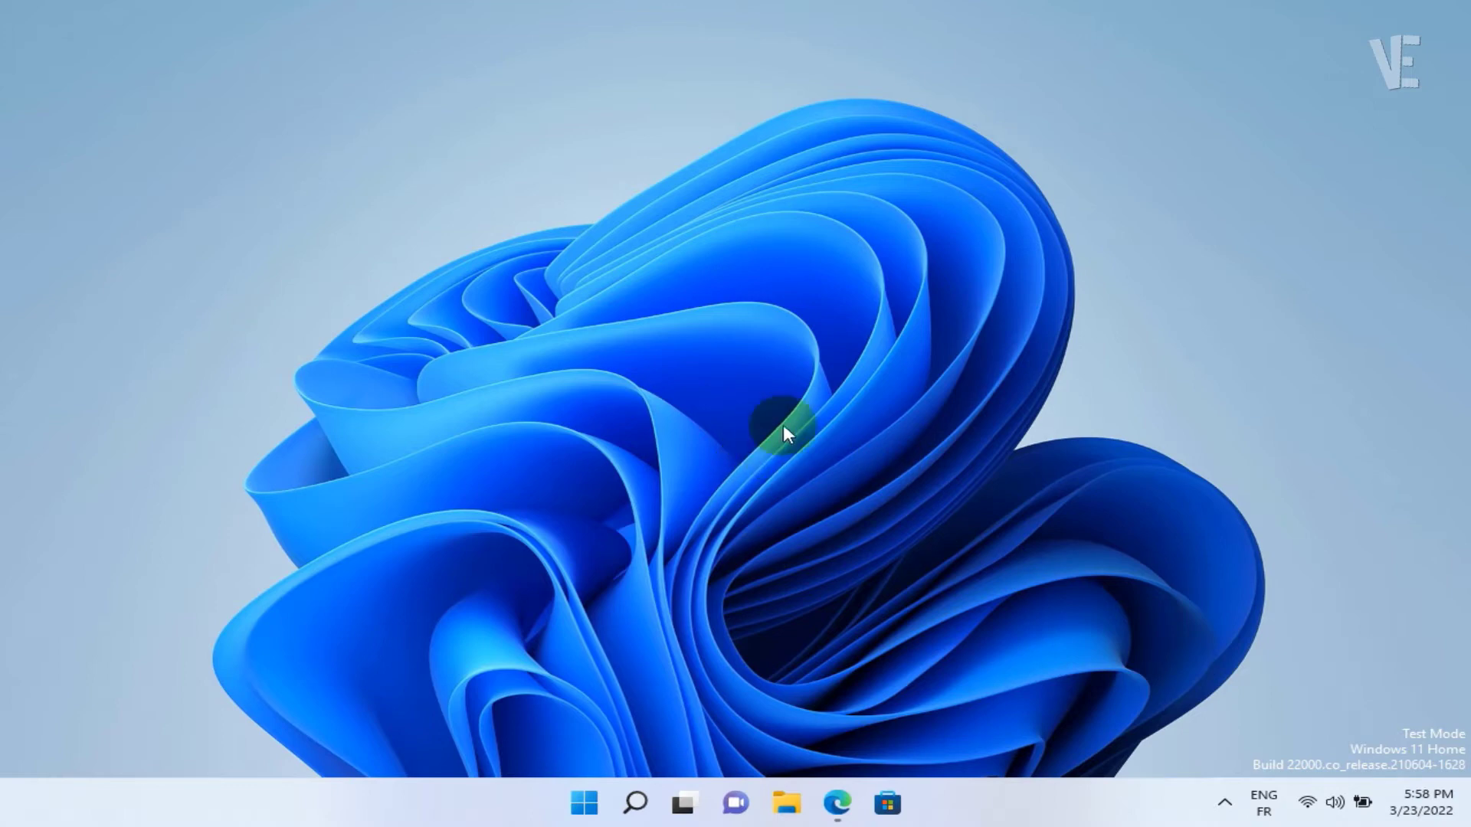
Search Windows for "con" and open Control Panel.
left_click(585, 804)
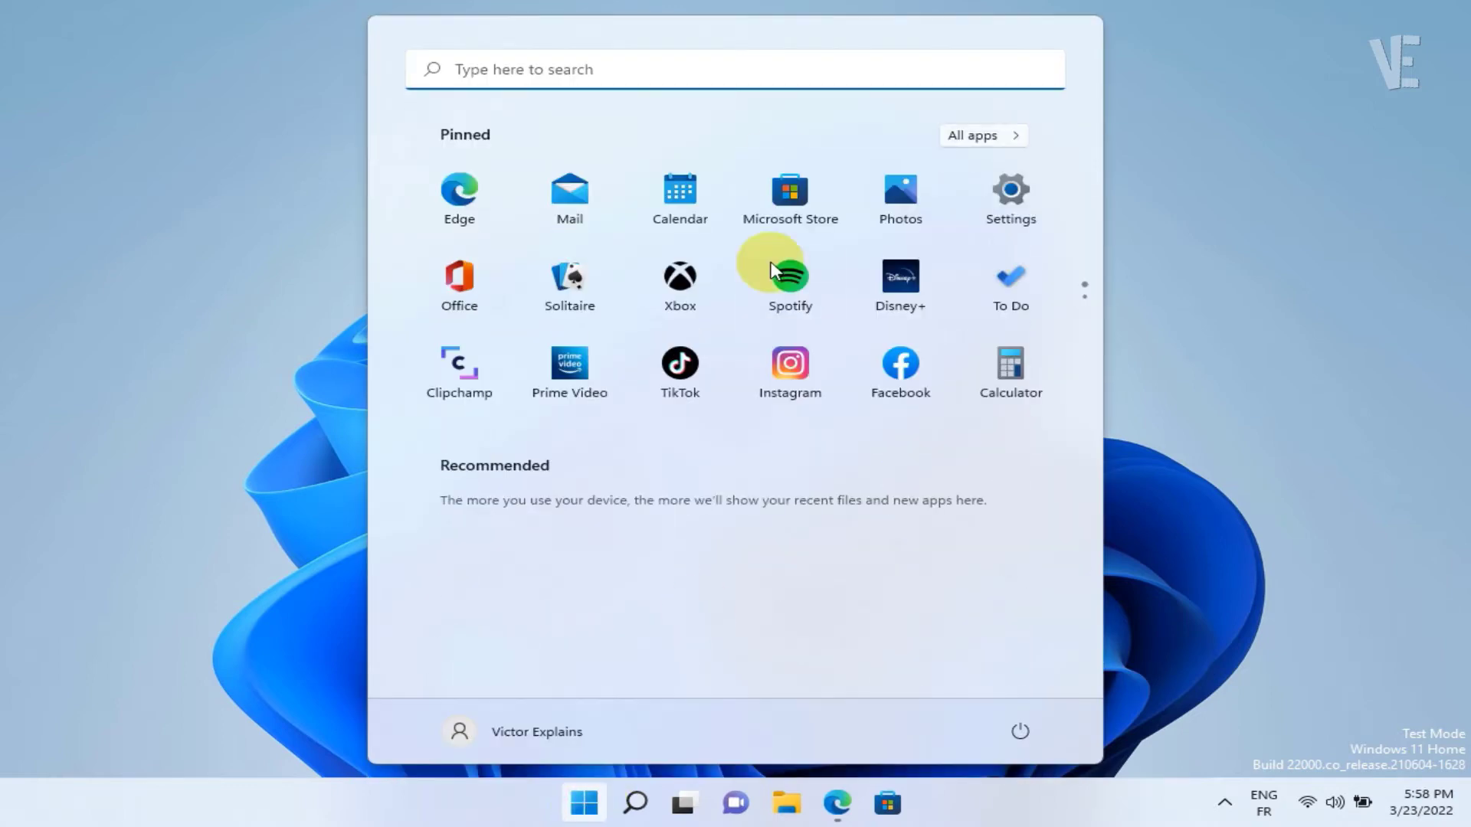
left_click(739, 68)
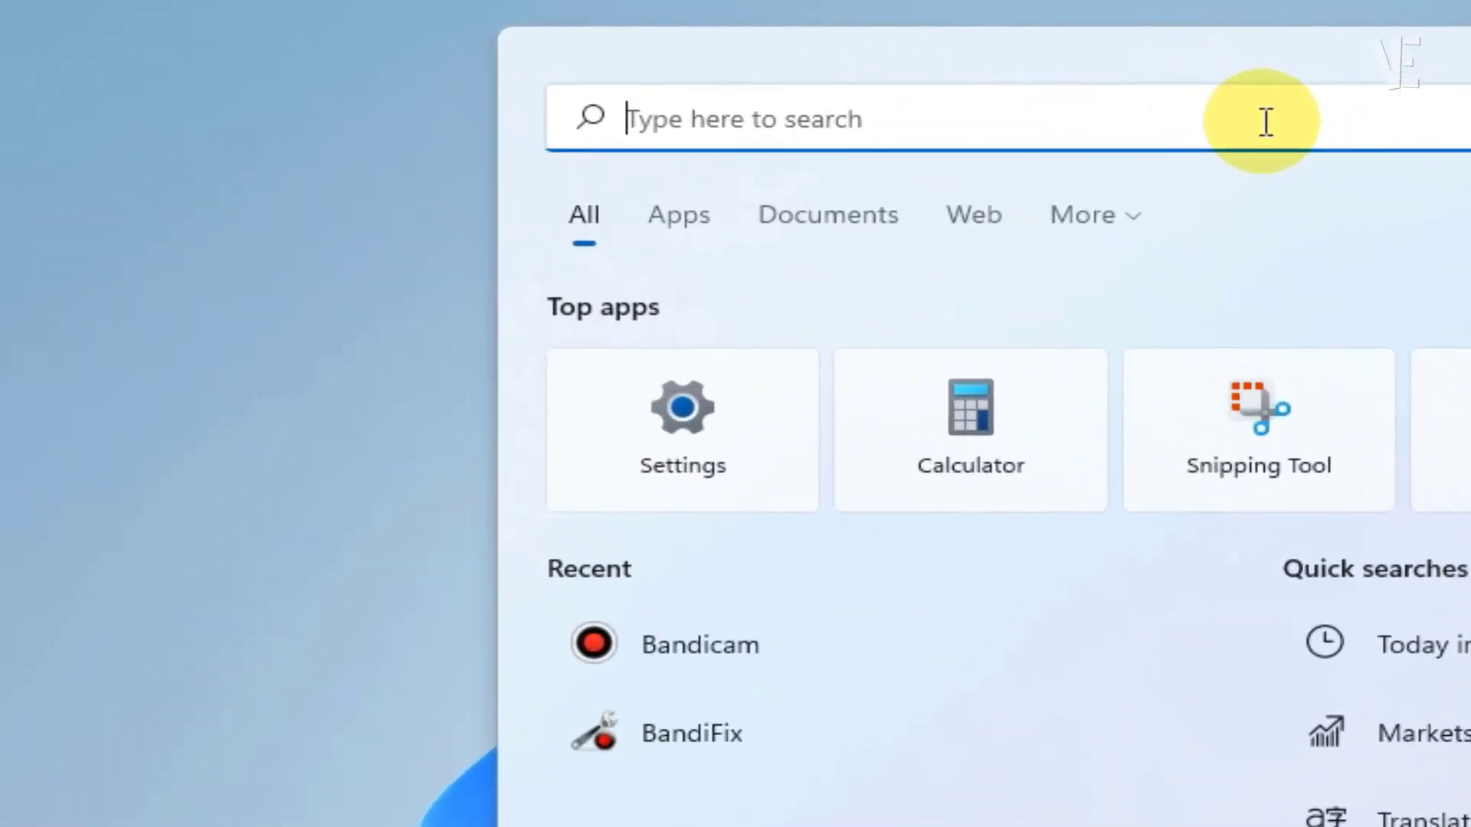
type("con")
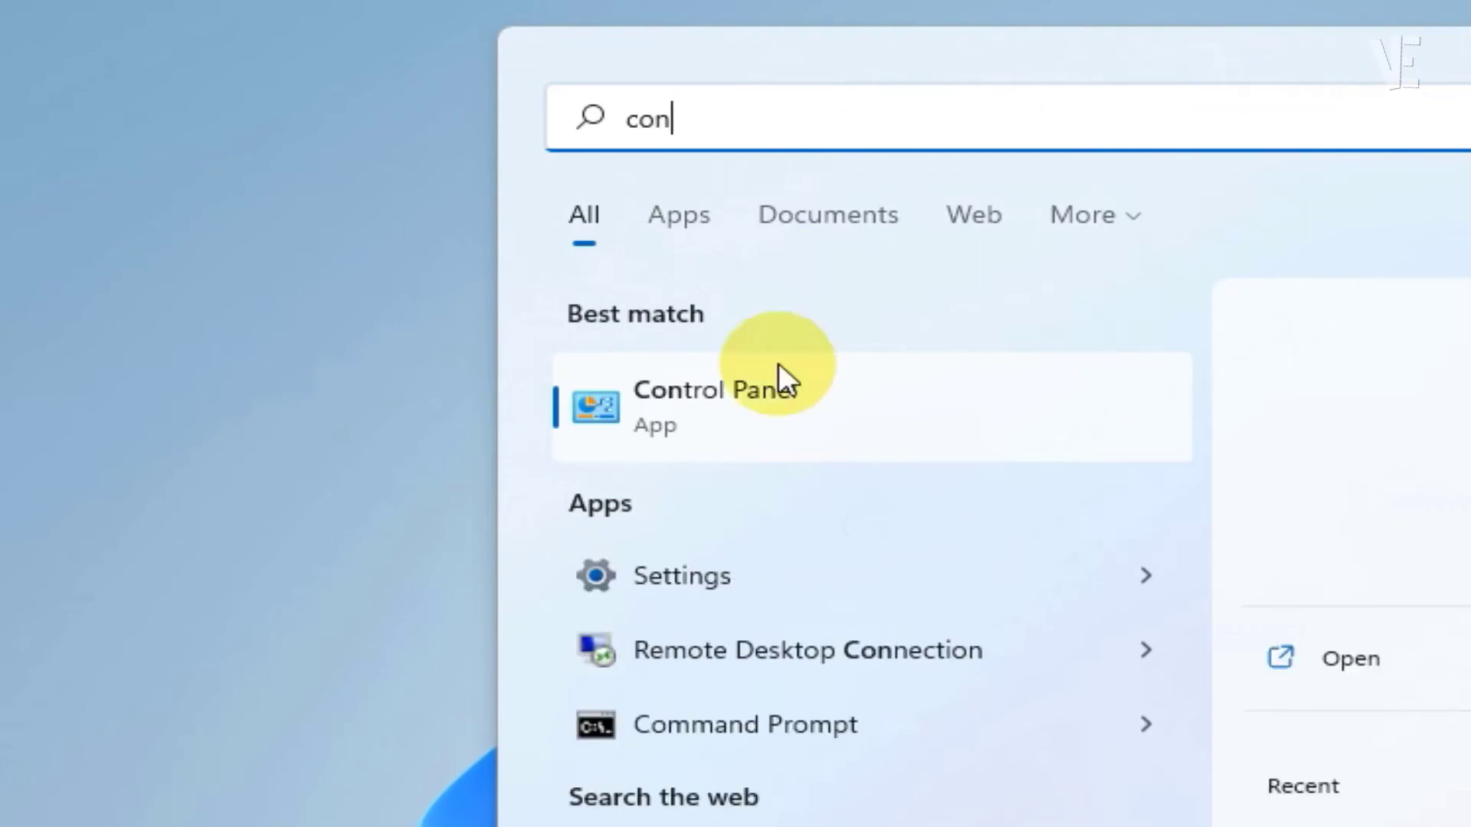
left_click(763, 406)
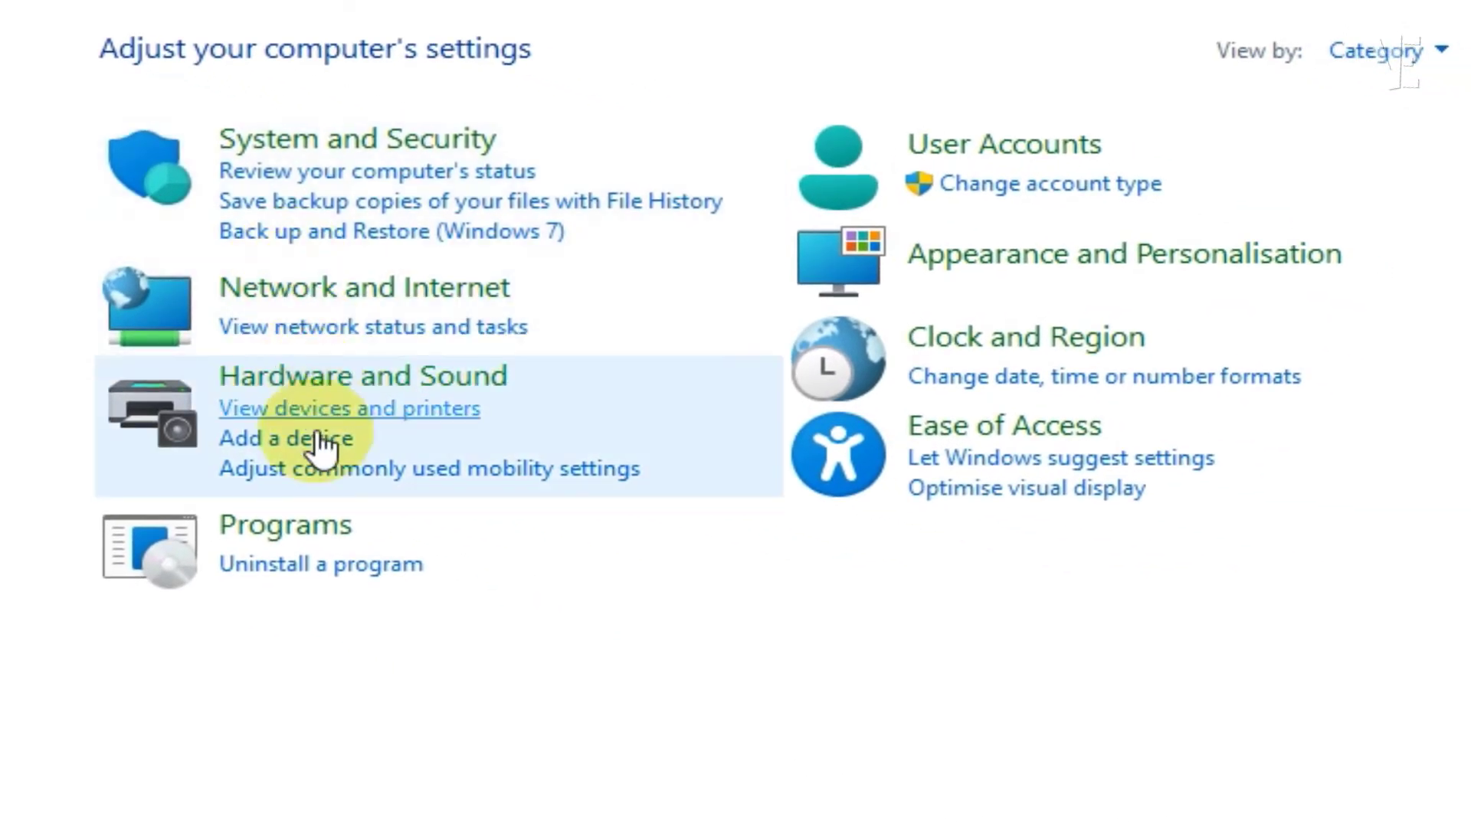
Disable the active WiFi connection from its status window in the Network and Sharing Centre.
left_click(361, 292)
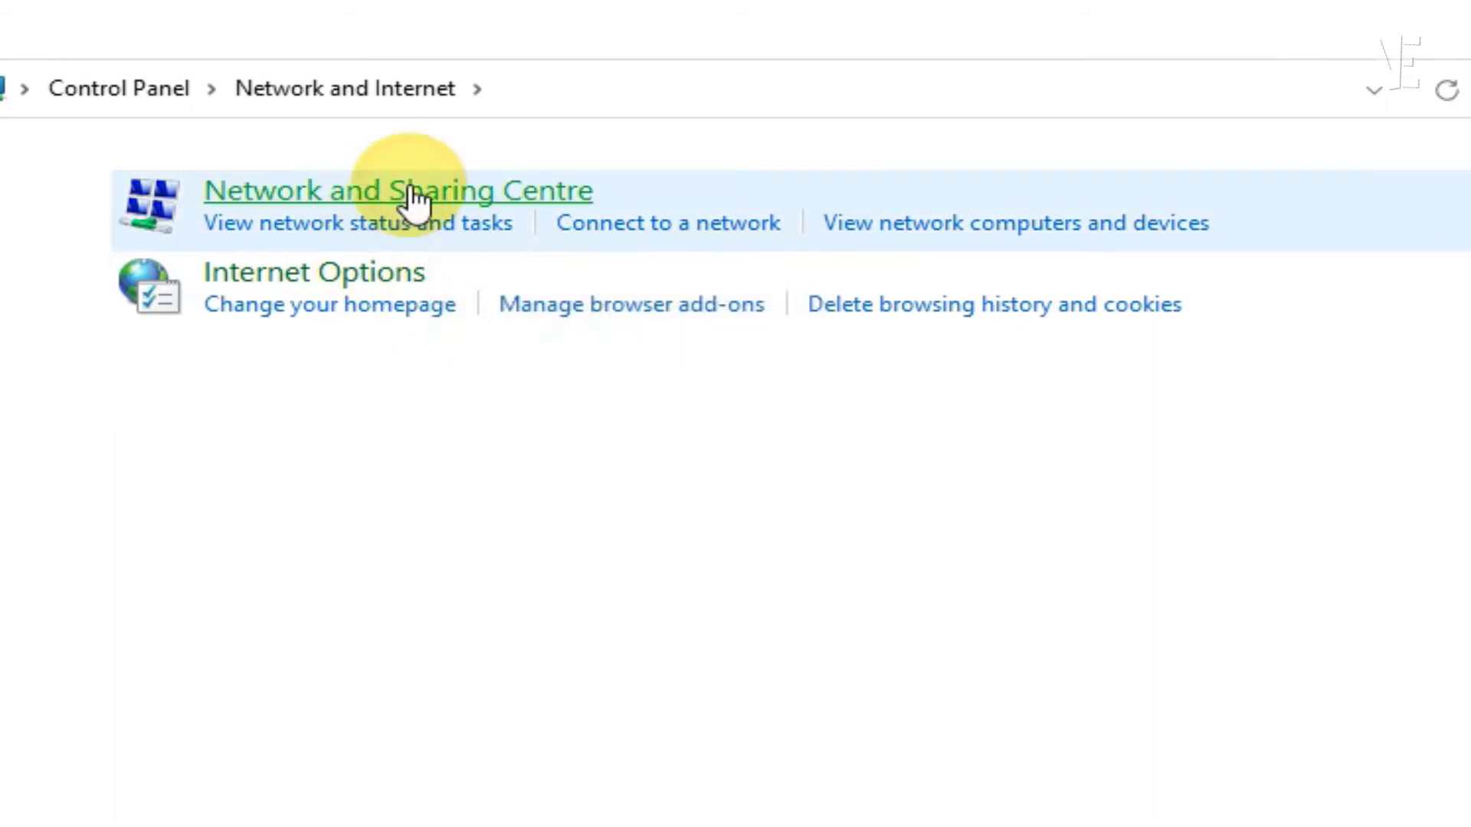
left_click(409, 187)
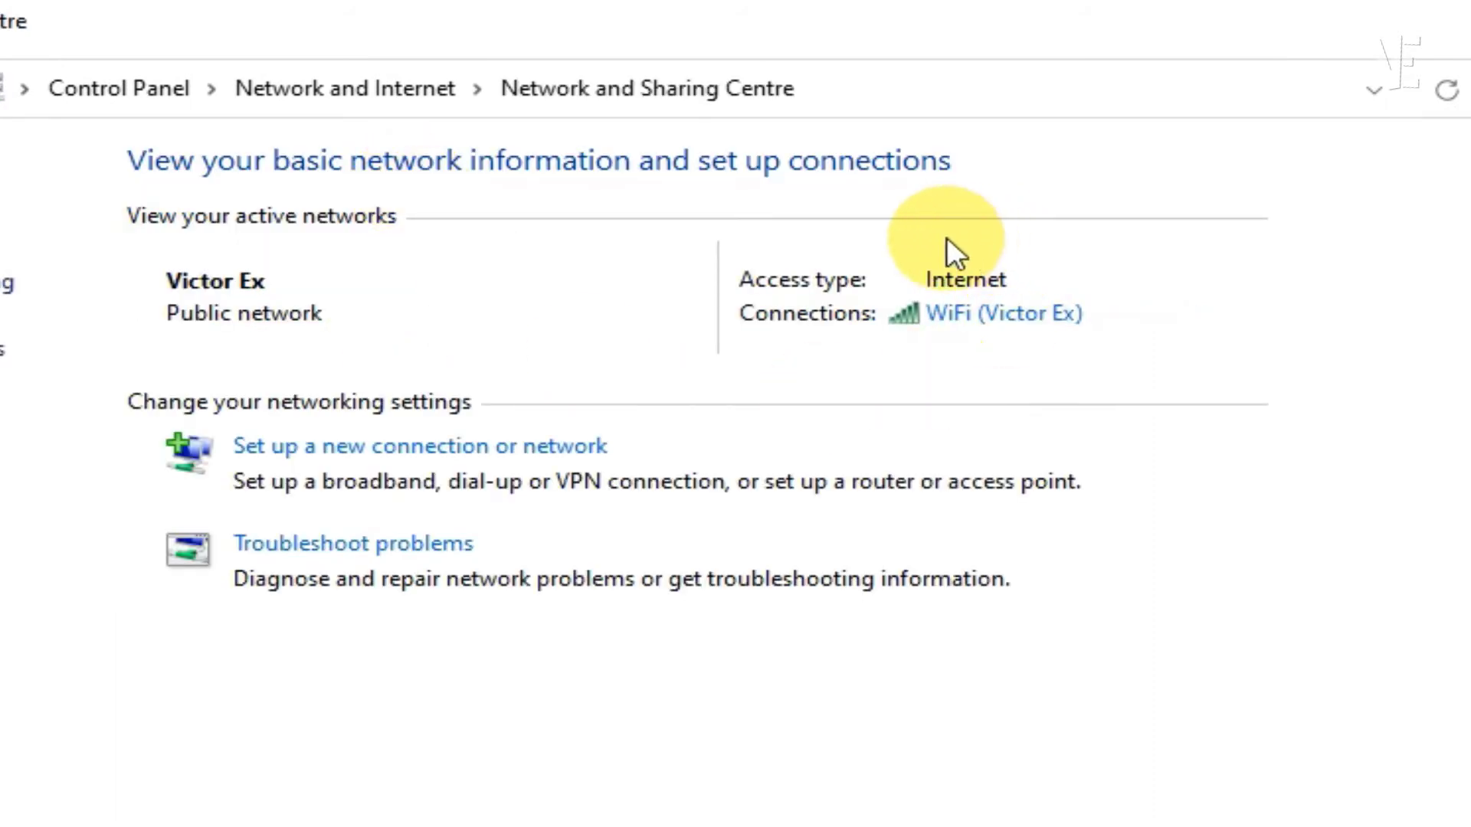
left_click(1000, 316)
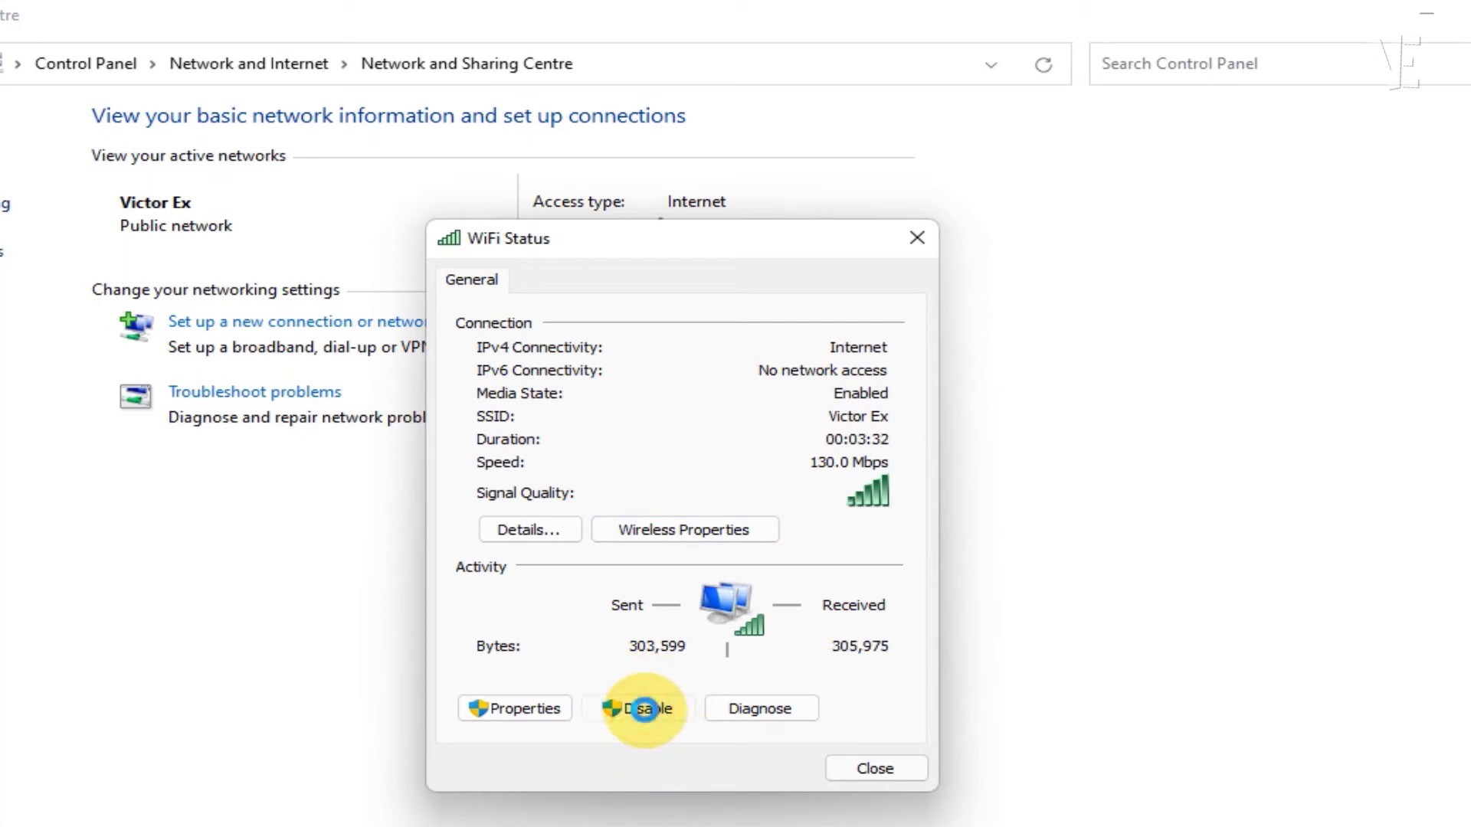
left_click(644, 708)
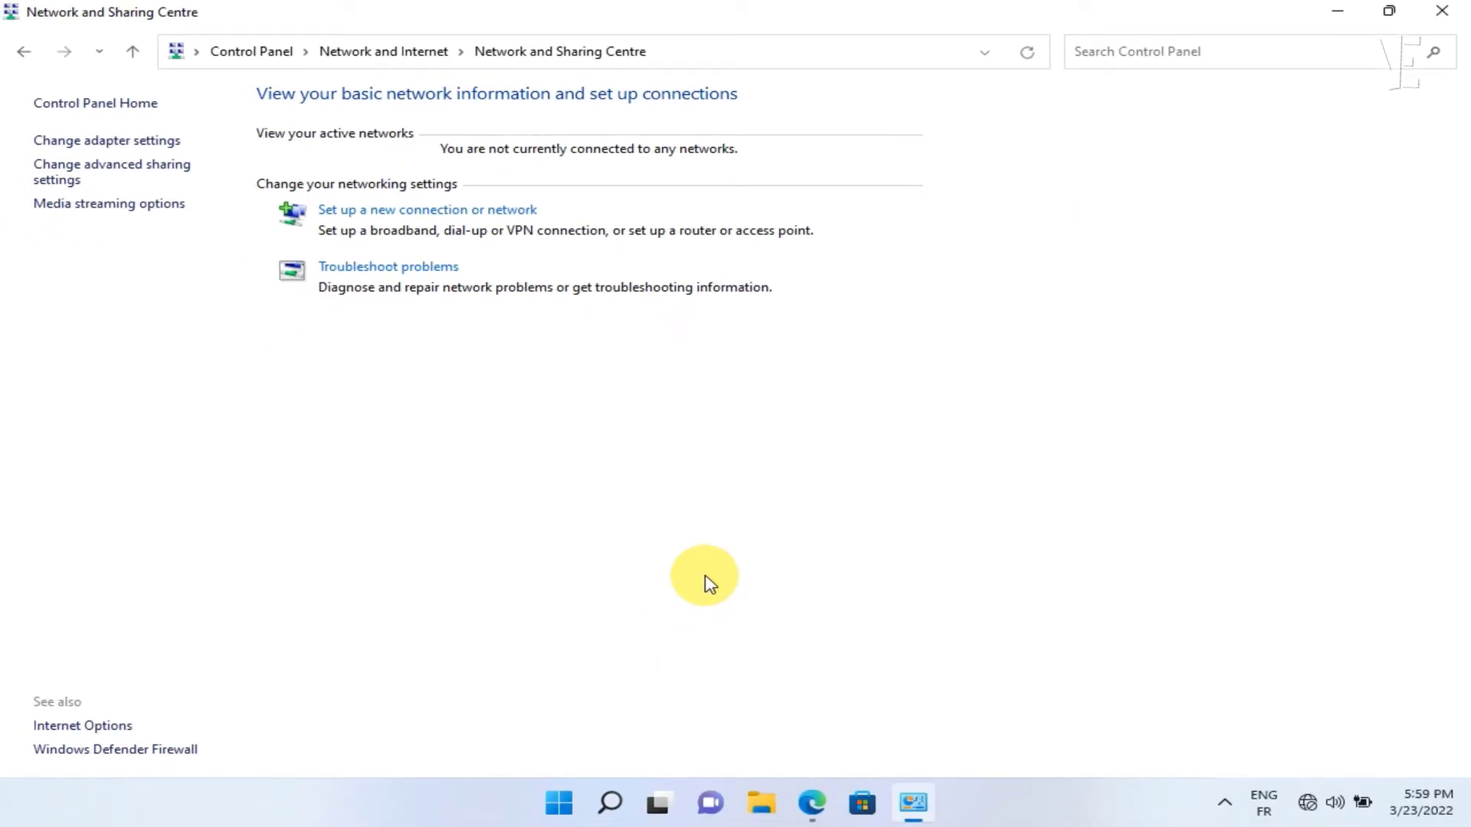
Restart the PC.
left_click(559, 805)
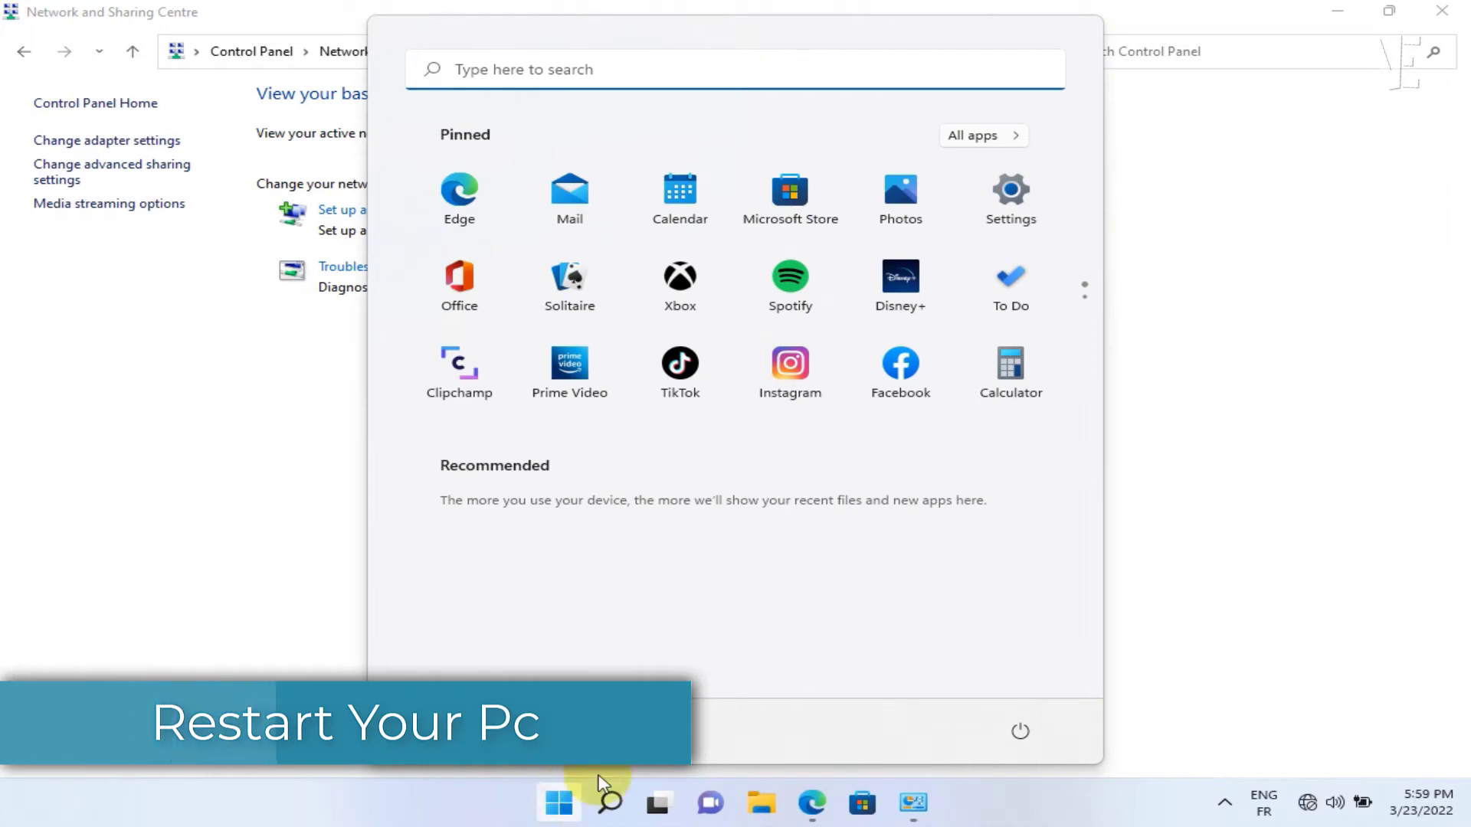
left_click(1021, 731)
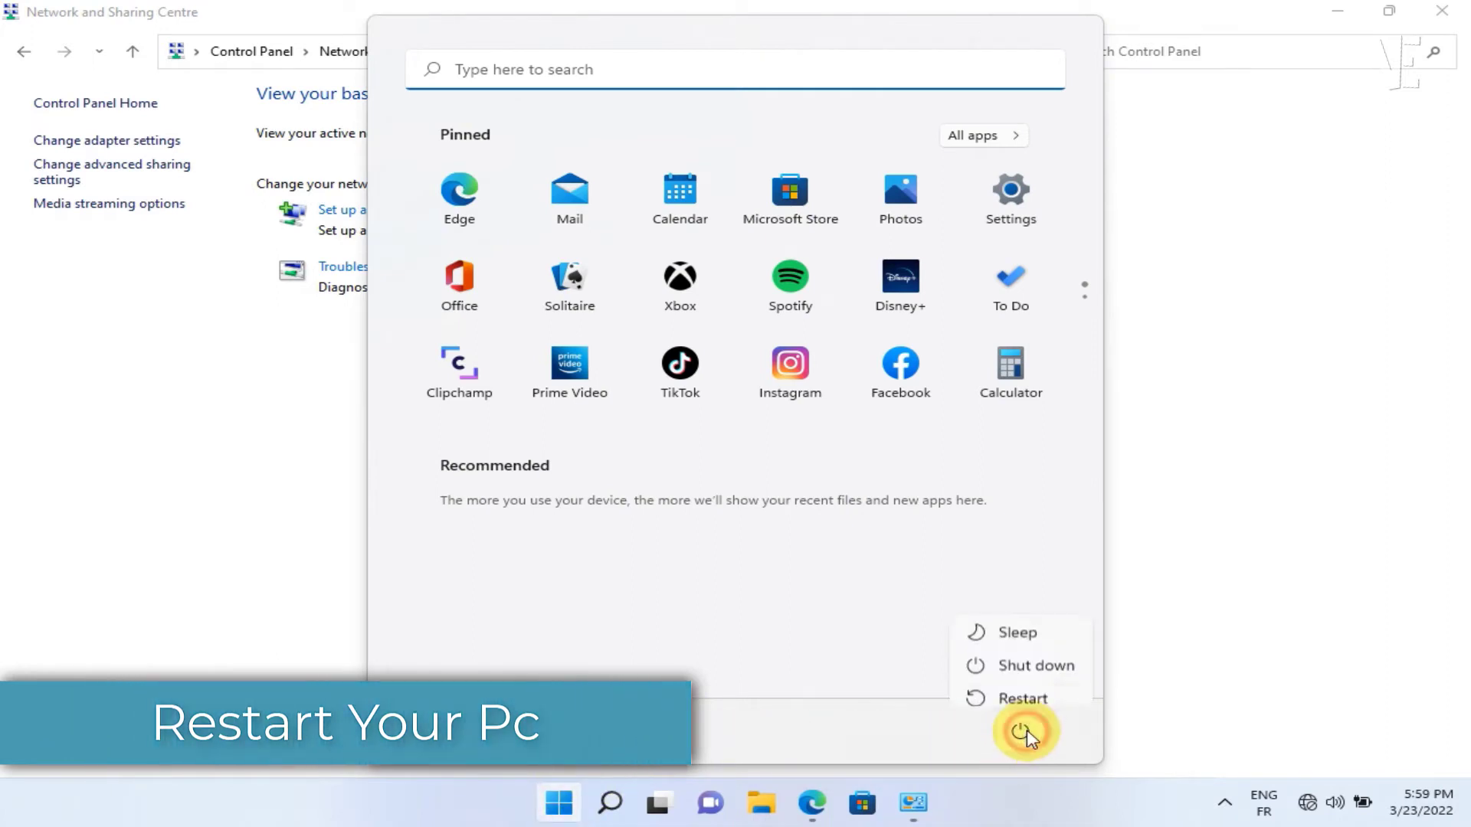
left_click(1028, 687)
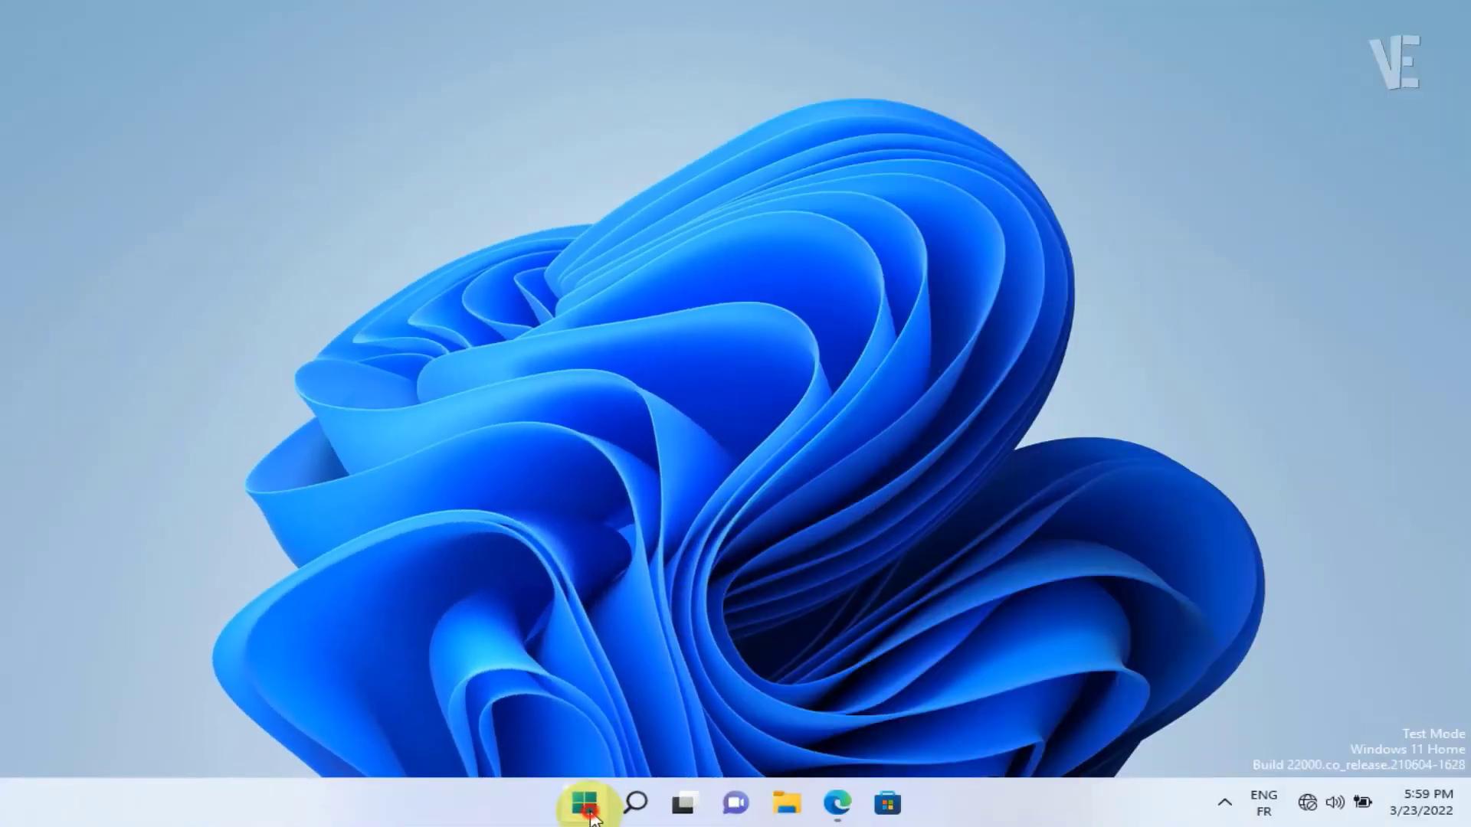
Reopen Control Panel by searching Windows for "contr".
left_click(591, 817)
left_click(636, 69)
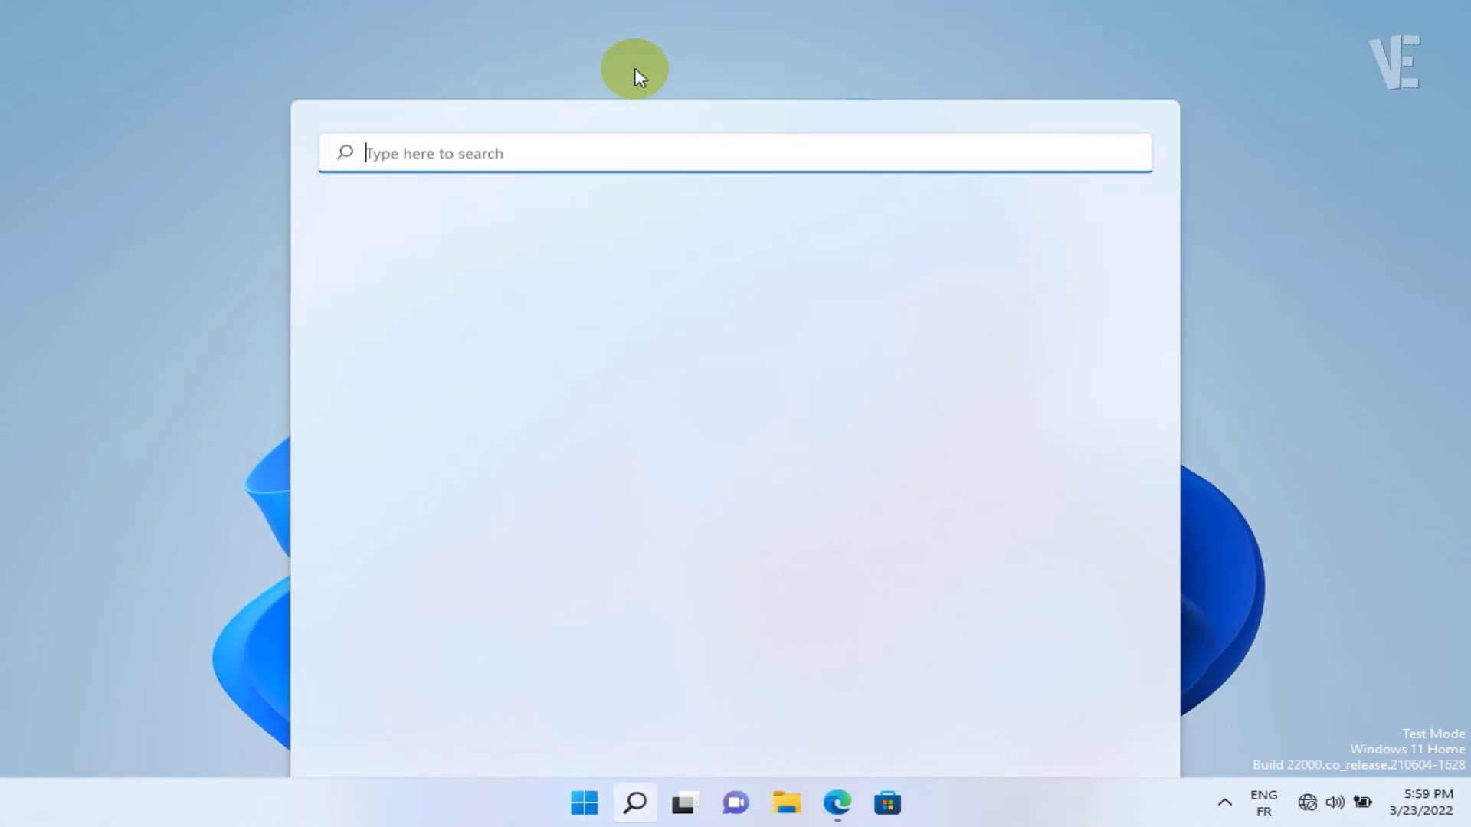
type("contr")
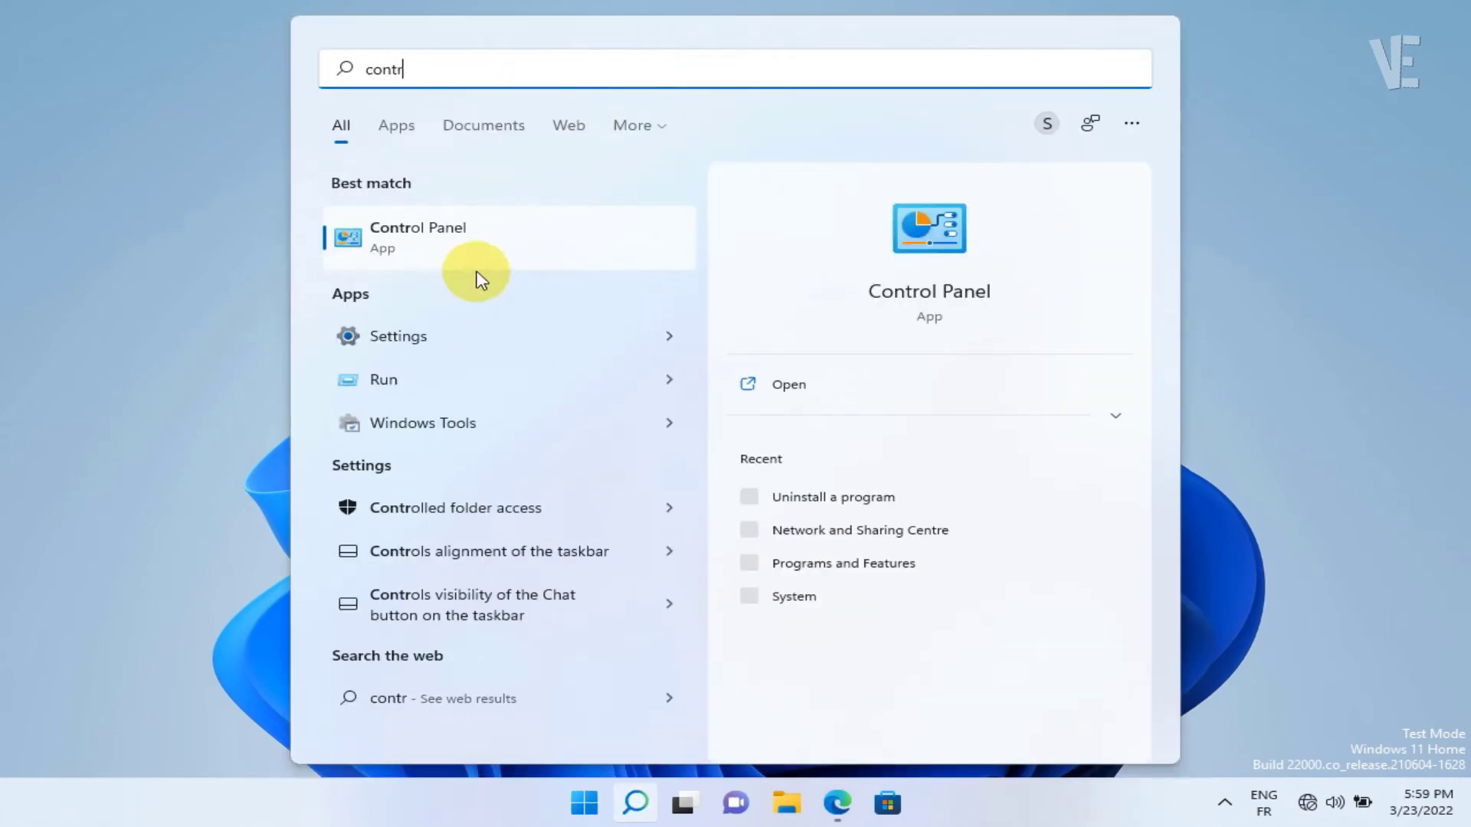
left_click(419, 241)
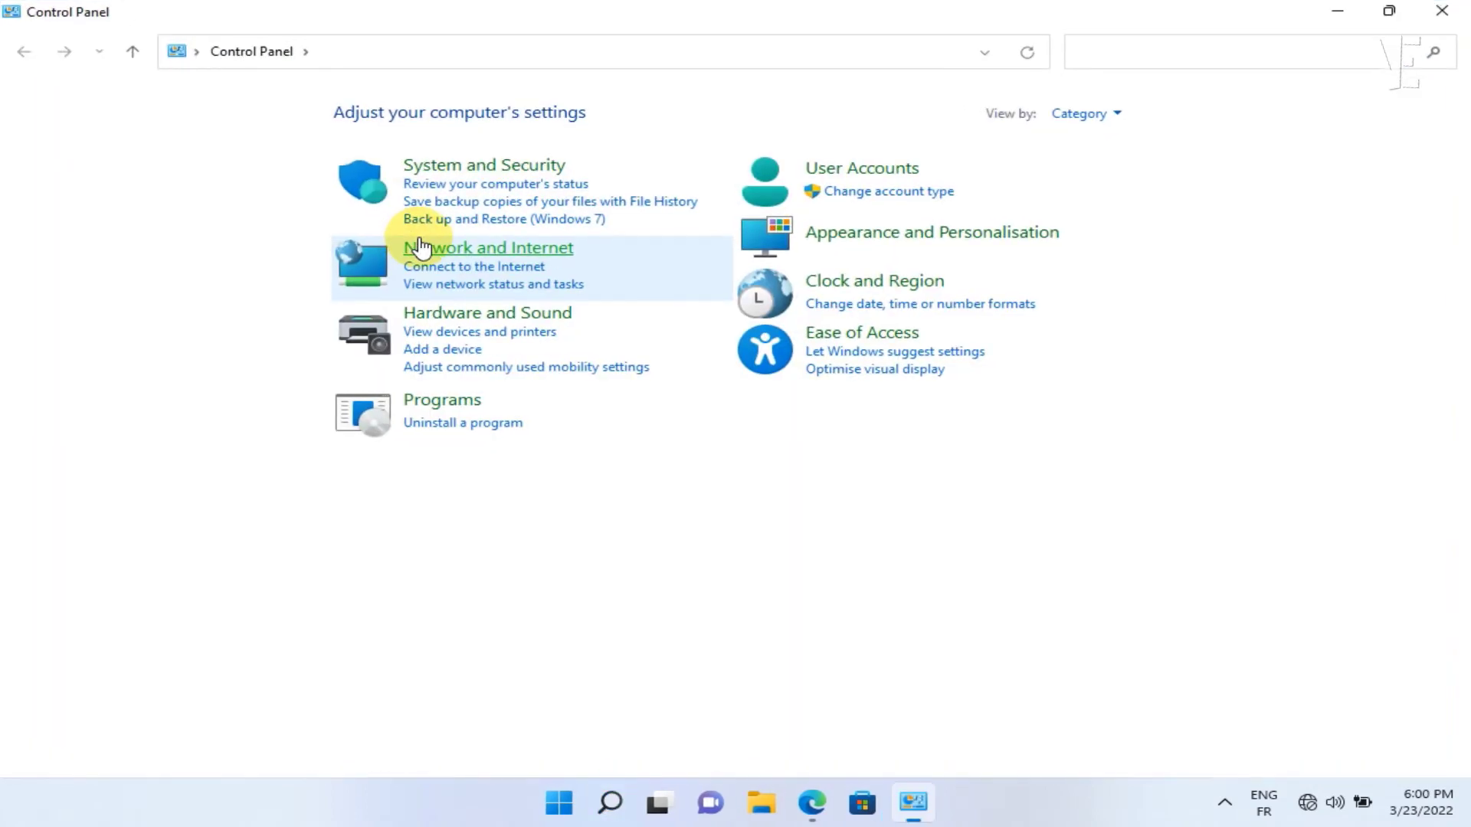
Enable the WiFi adapter in the Network and Sharing Centre's adapter settings.
left_click(502, 257)
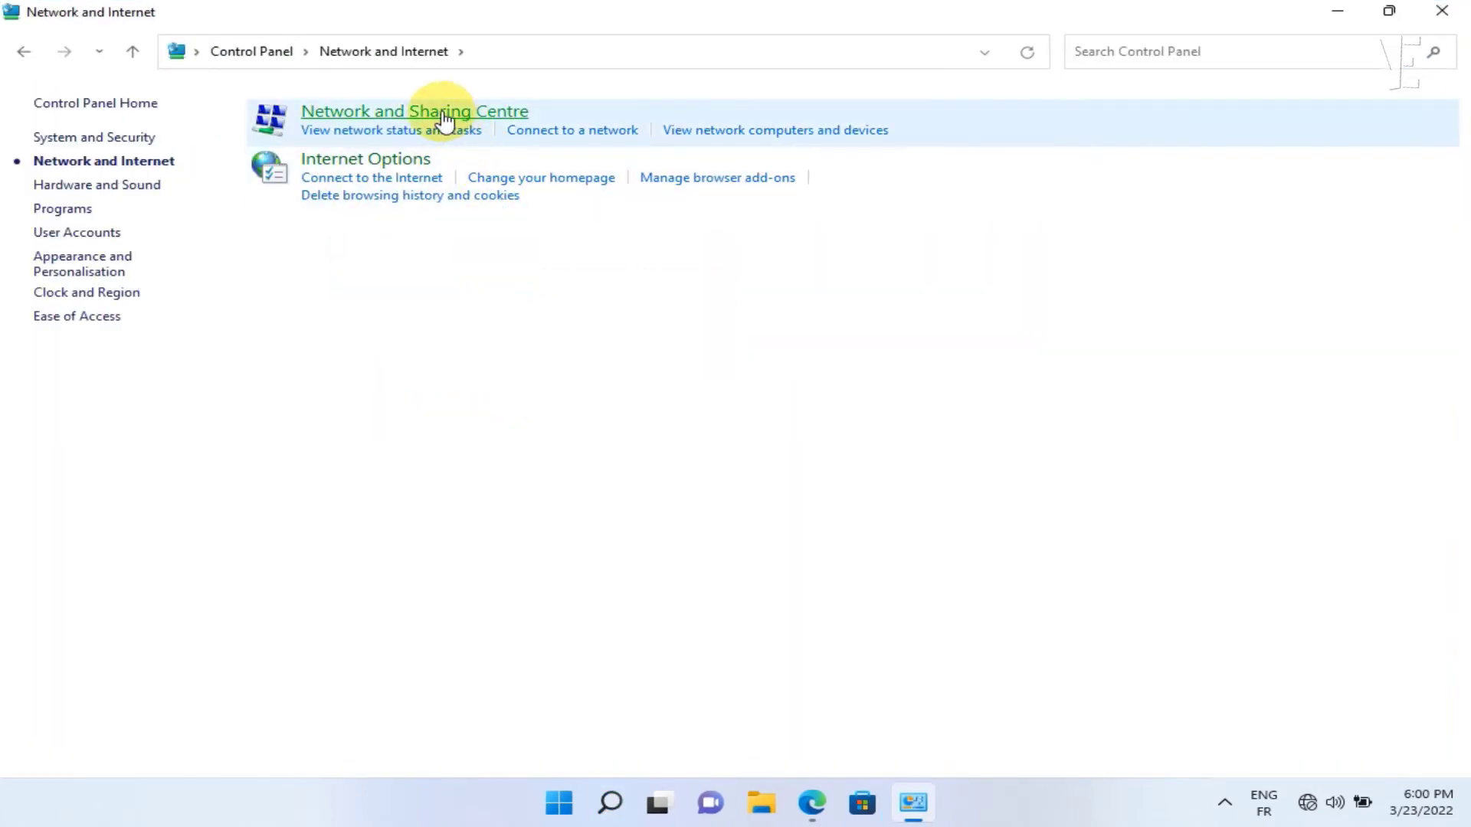
left_click(445, 114)
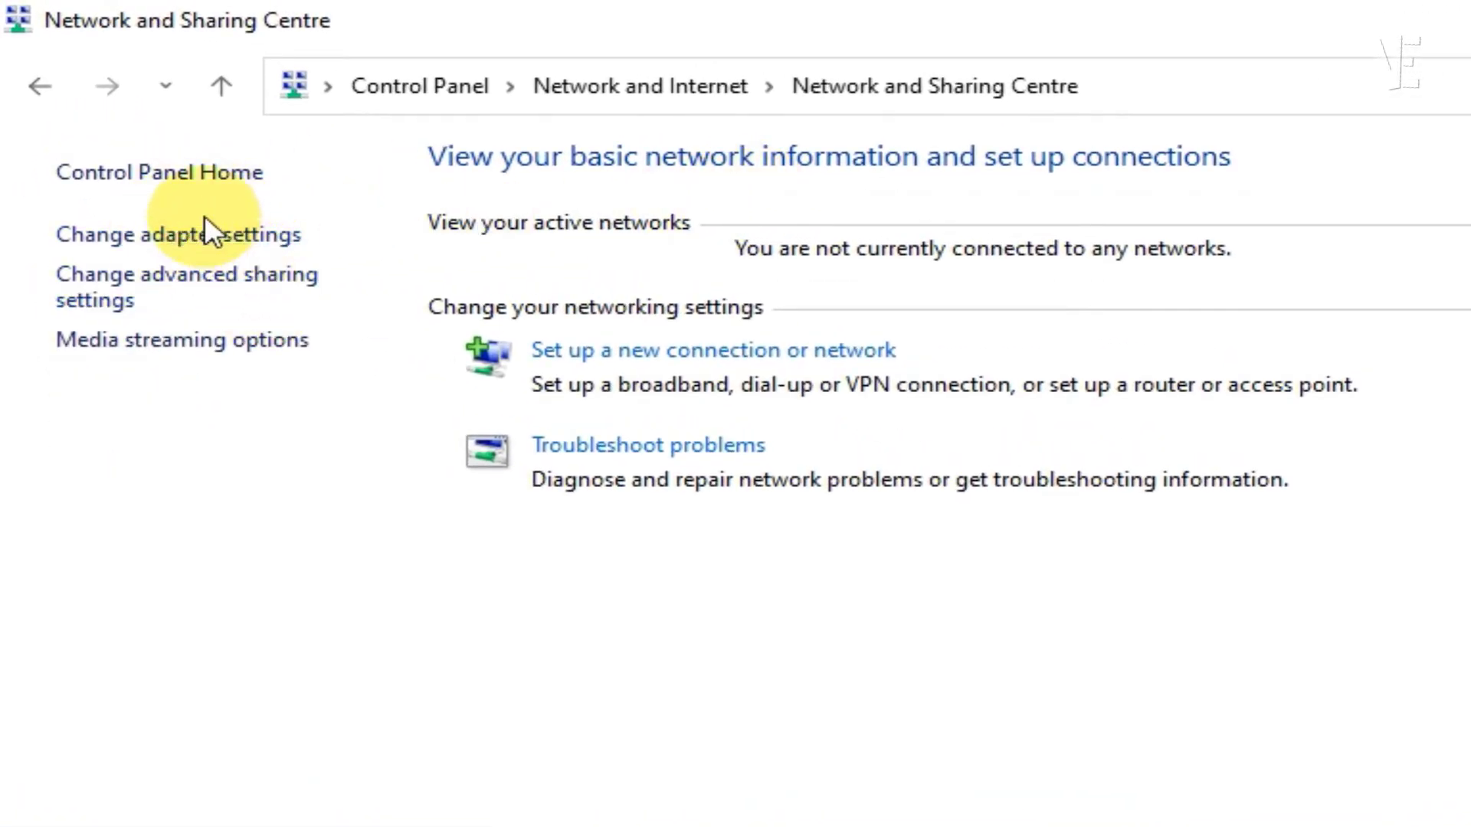
left_click(186, 236)
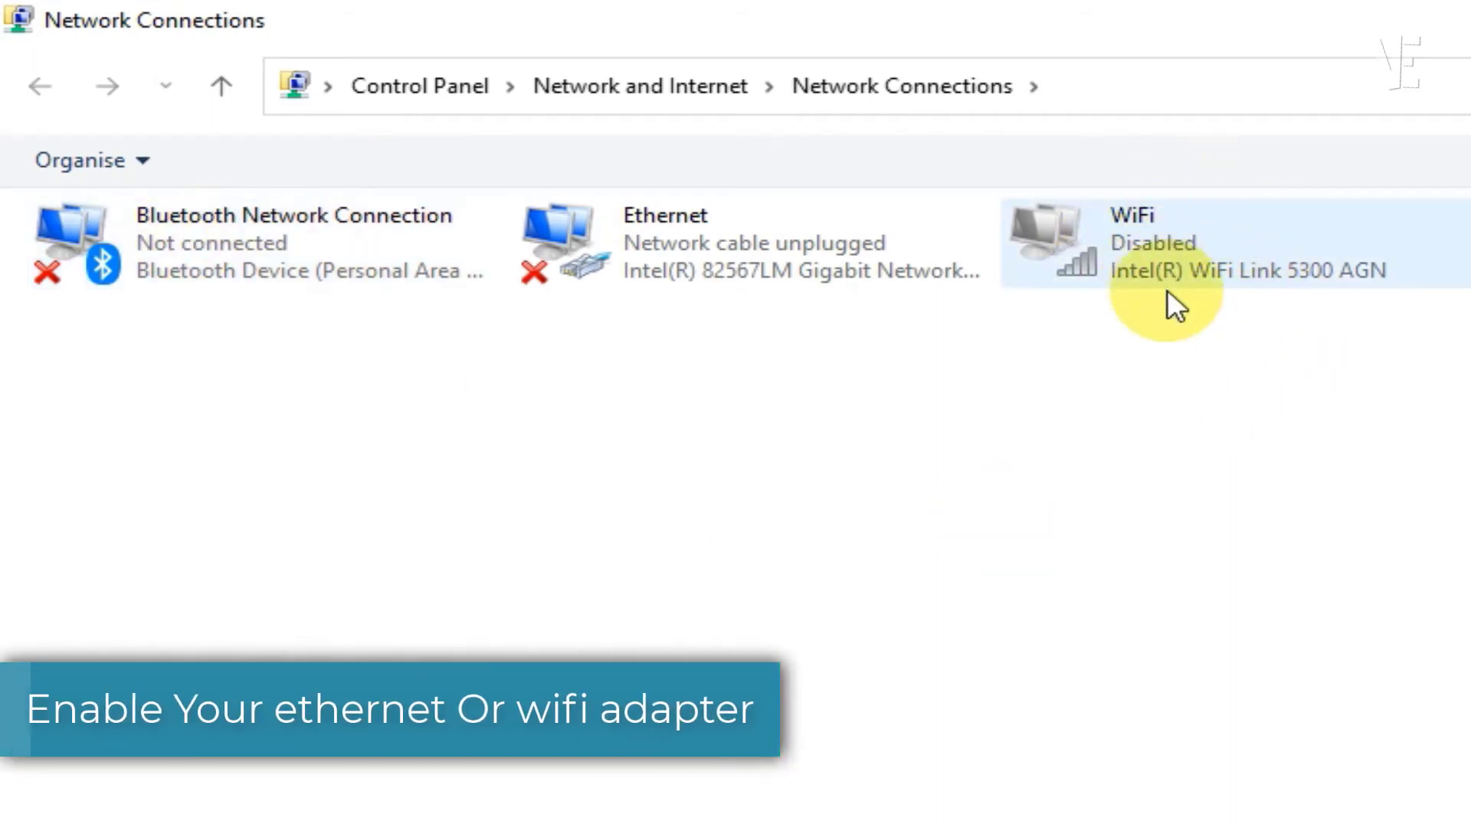
right_click(1185, 242)
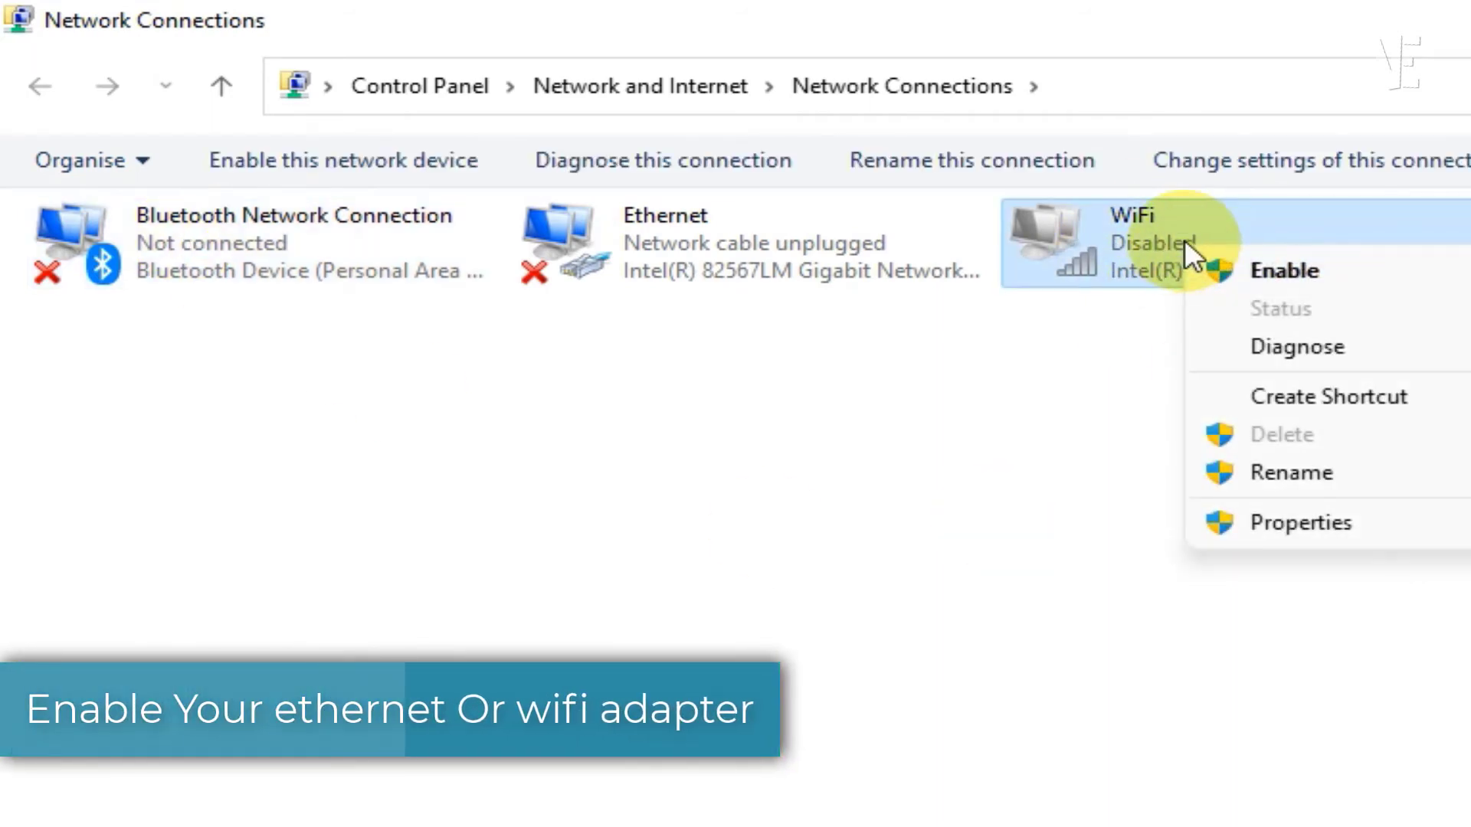
left_click(1284, 269)
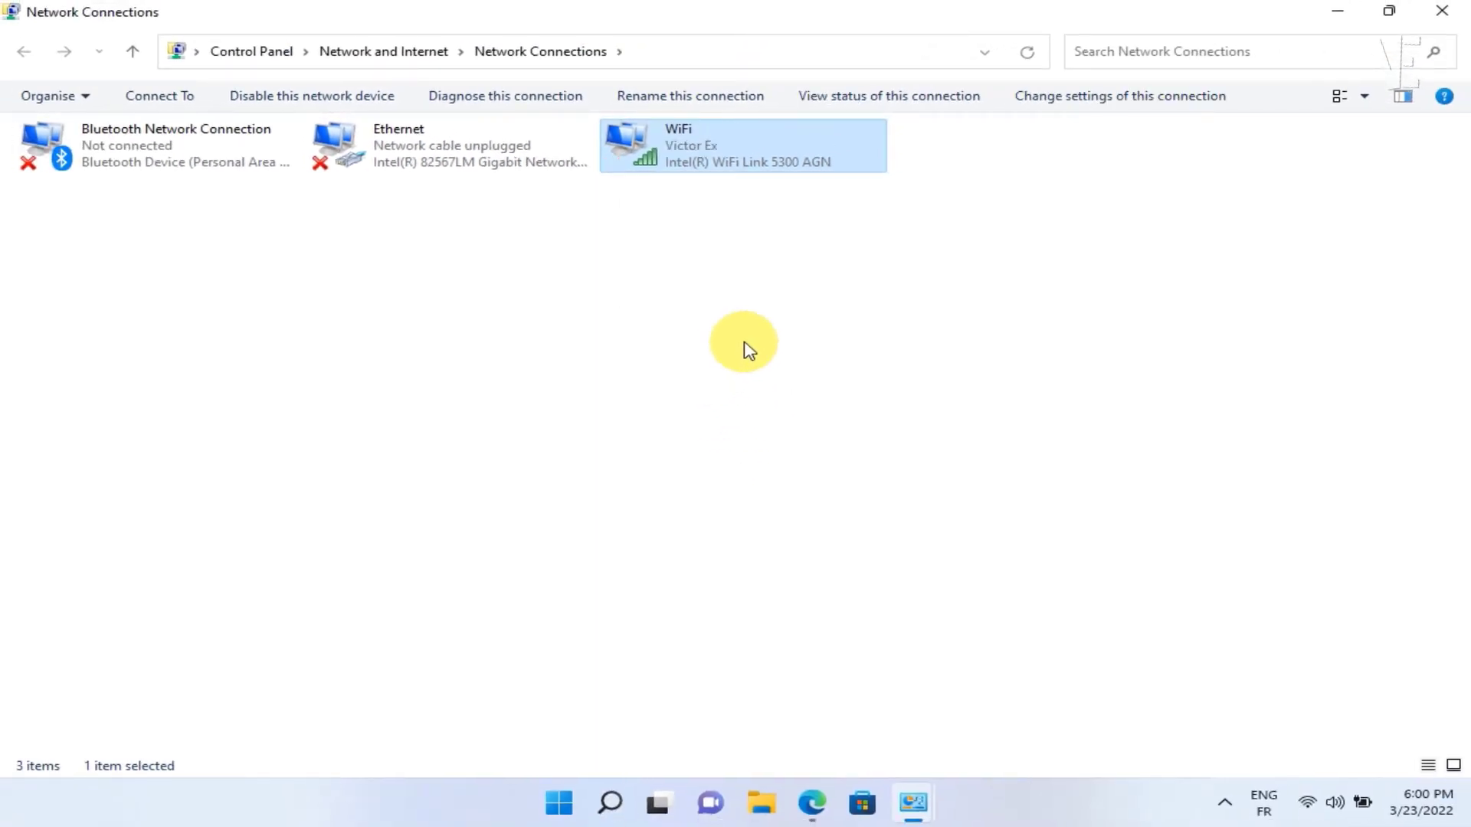
Check the Wi-Fi connection in the available networks list, and close the Network Connections and Network and Sharing Centre windows.
left_click(1308, 806)
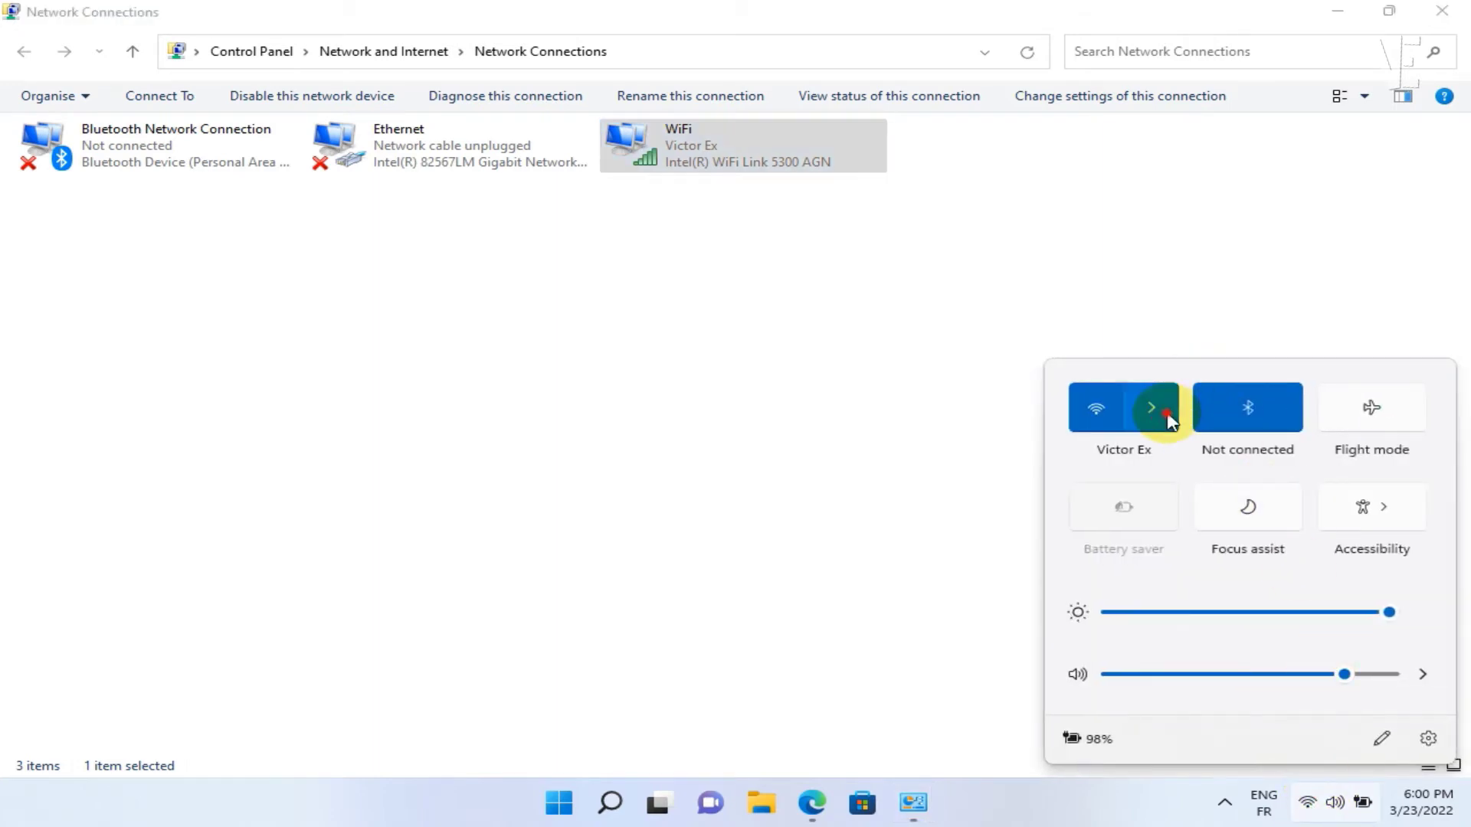
left_click(1166, 416)
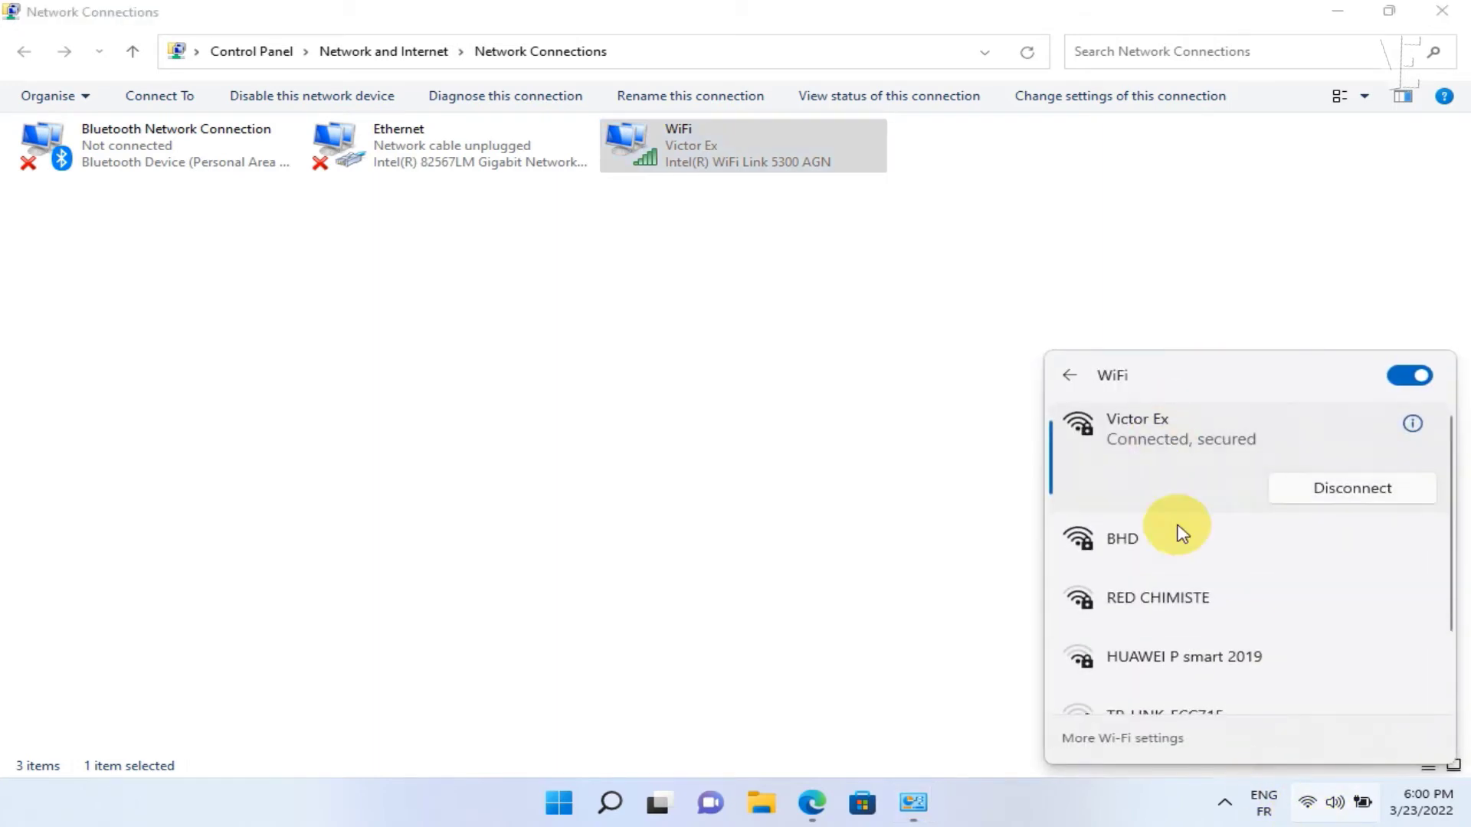
left_click(857, 471)
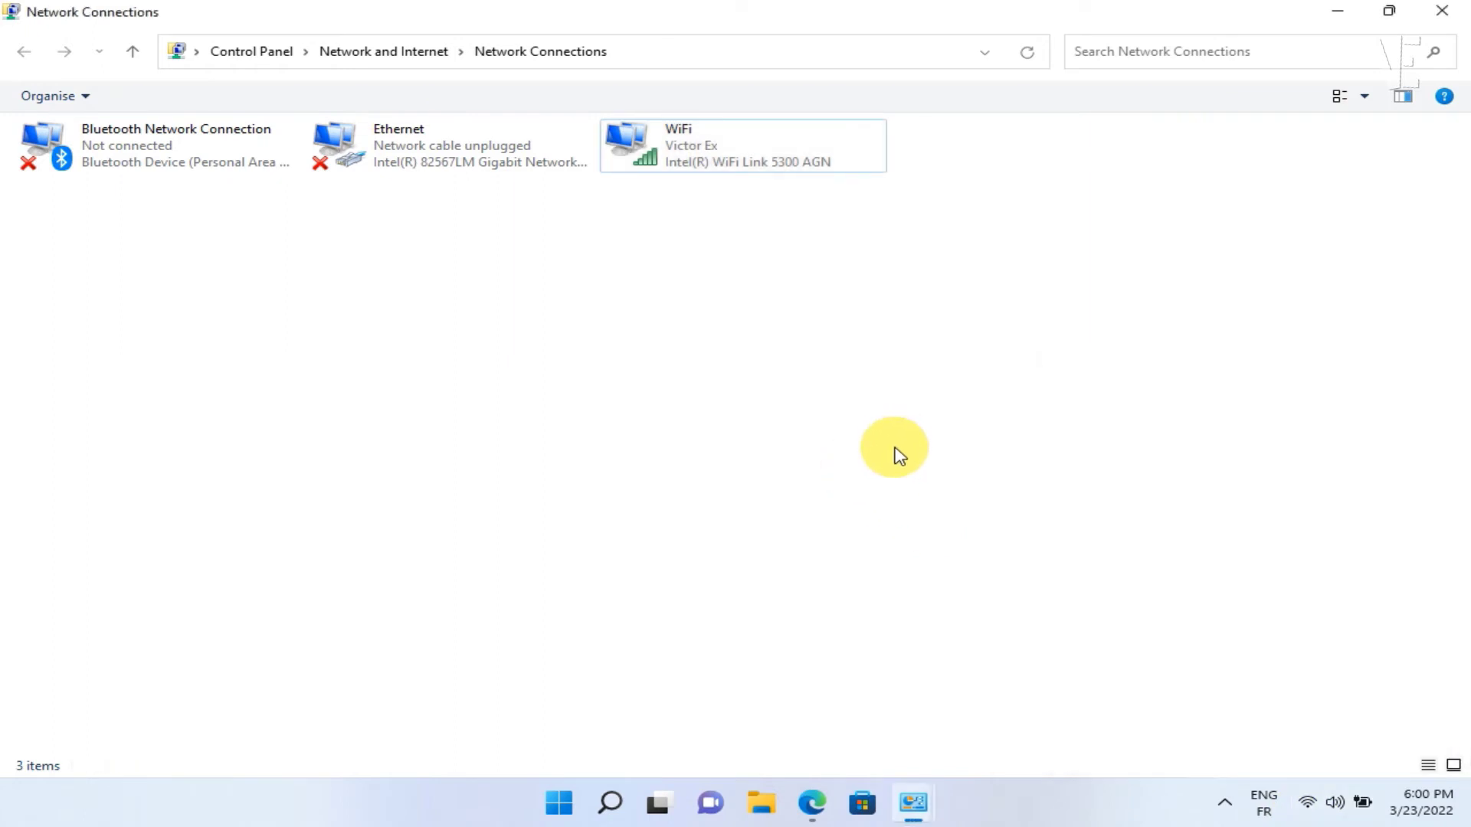
left_click(1442, 10)
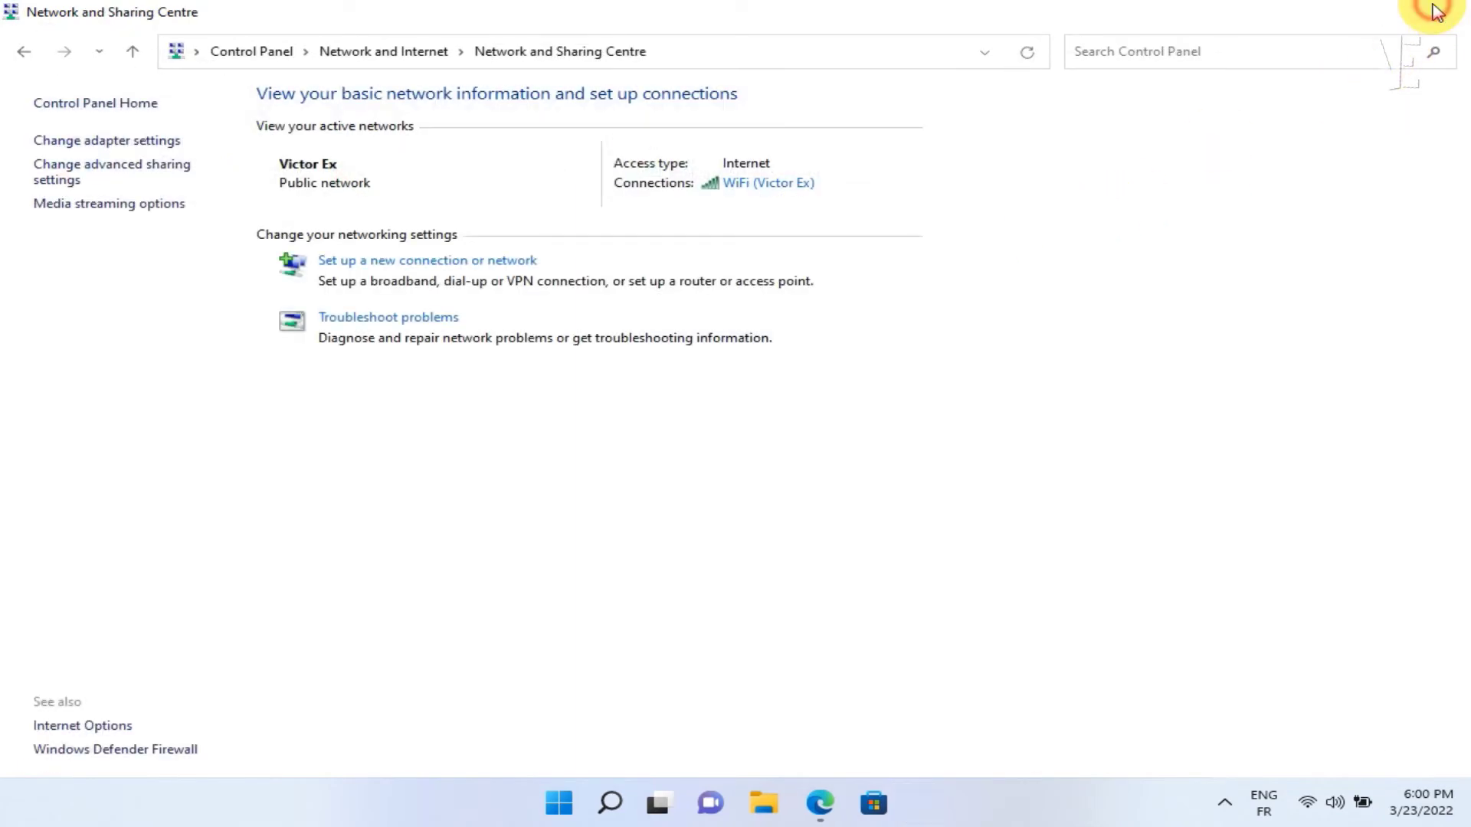
left_click(1436, 11)
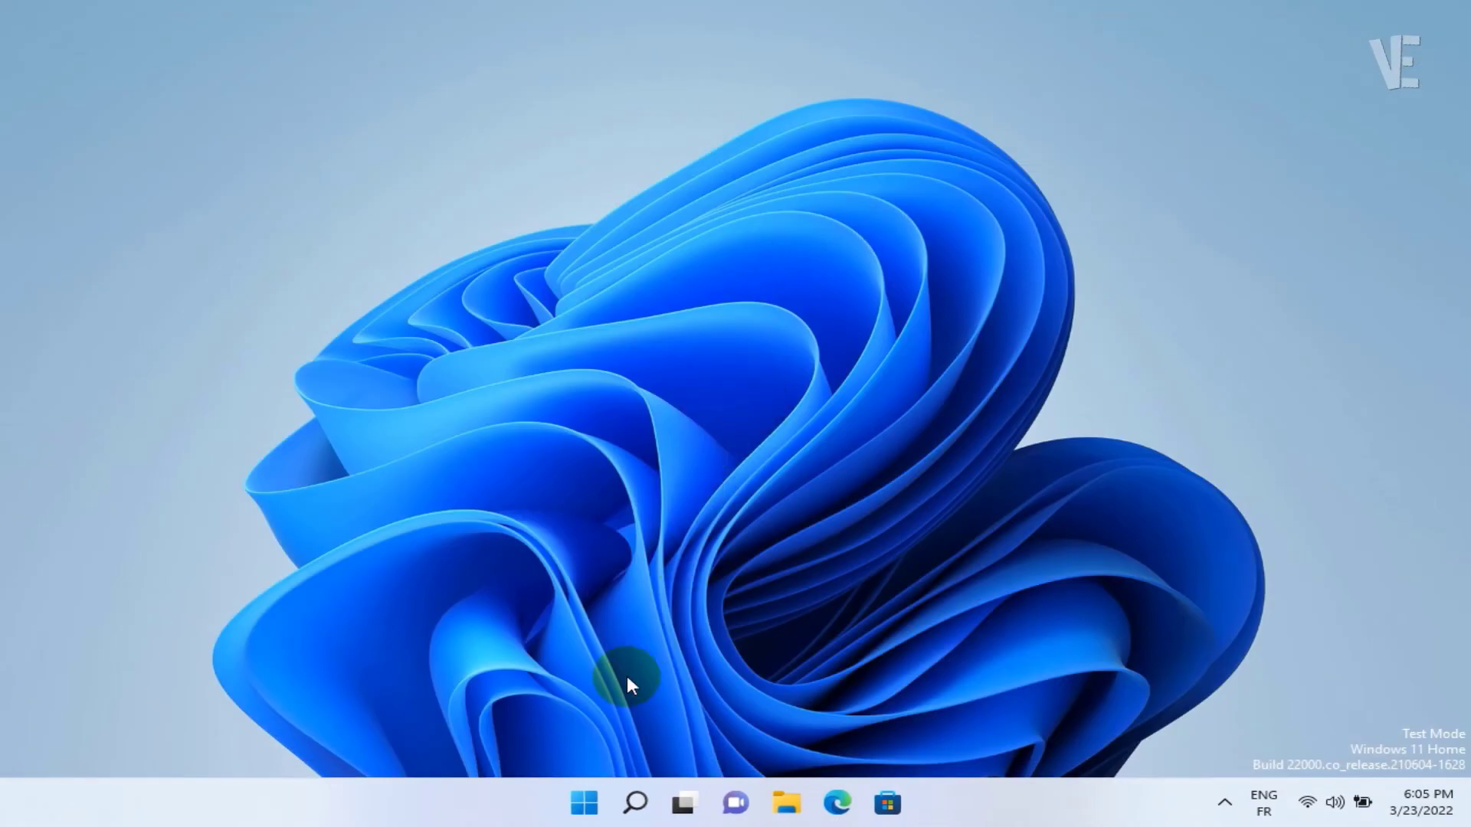
Search Windows Settings for "troubleshoot" and open the list of other trouble-shooters from the Troubleshoot settings.
left_click(582, 803)
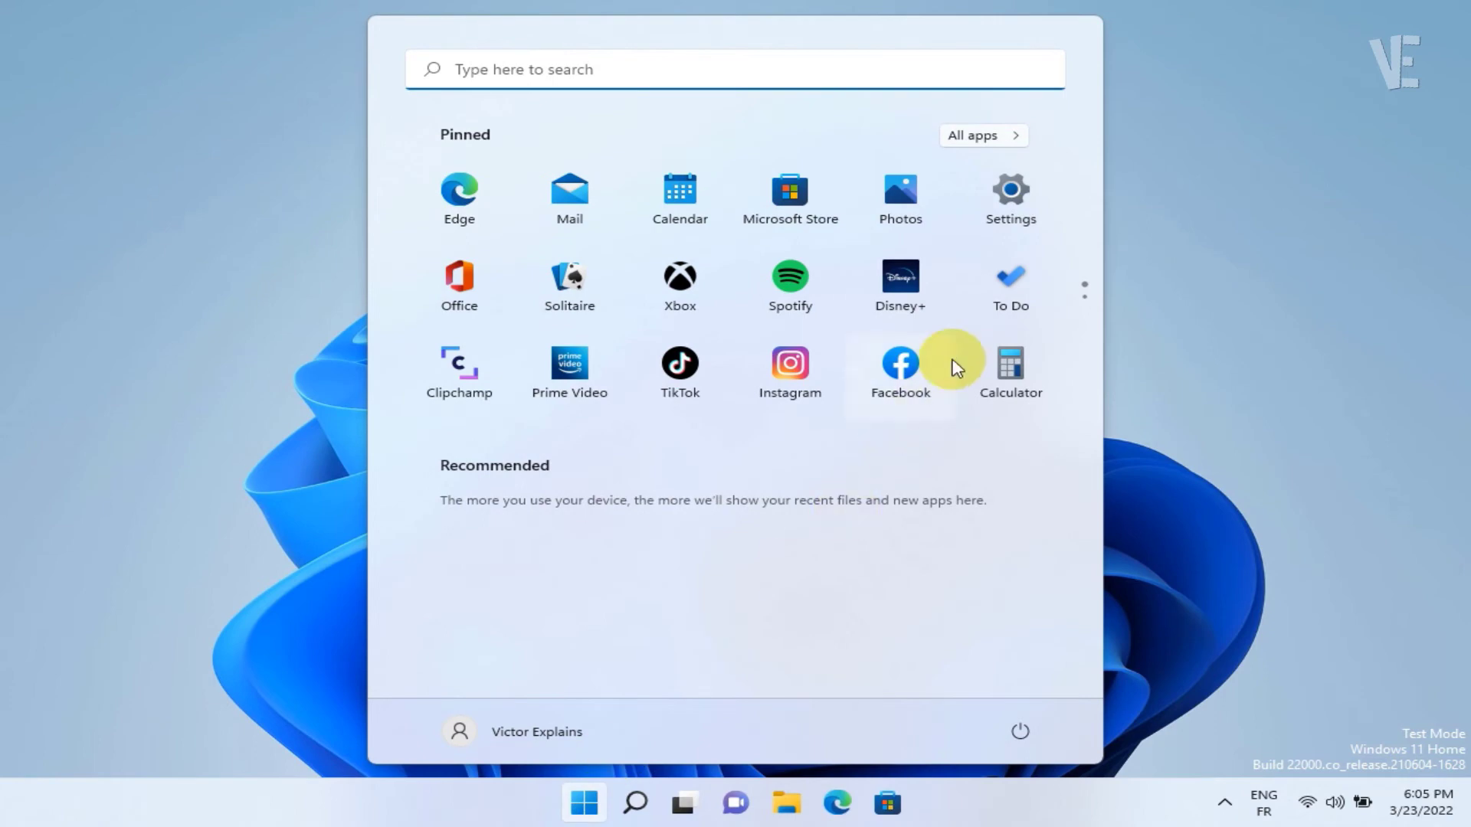
left_click(1011, 210)
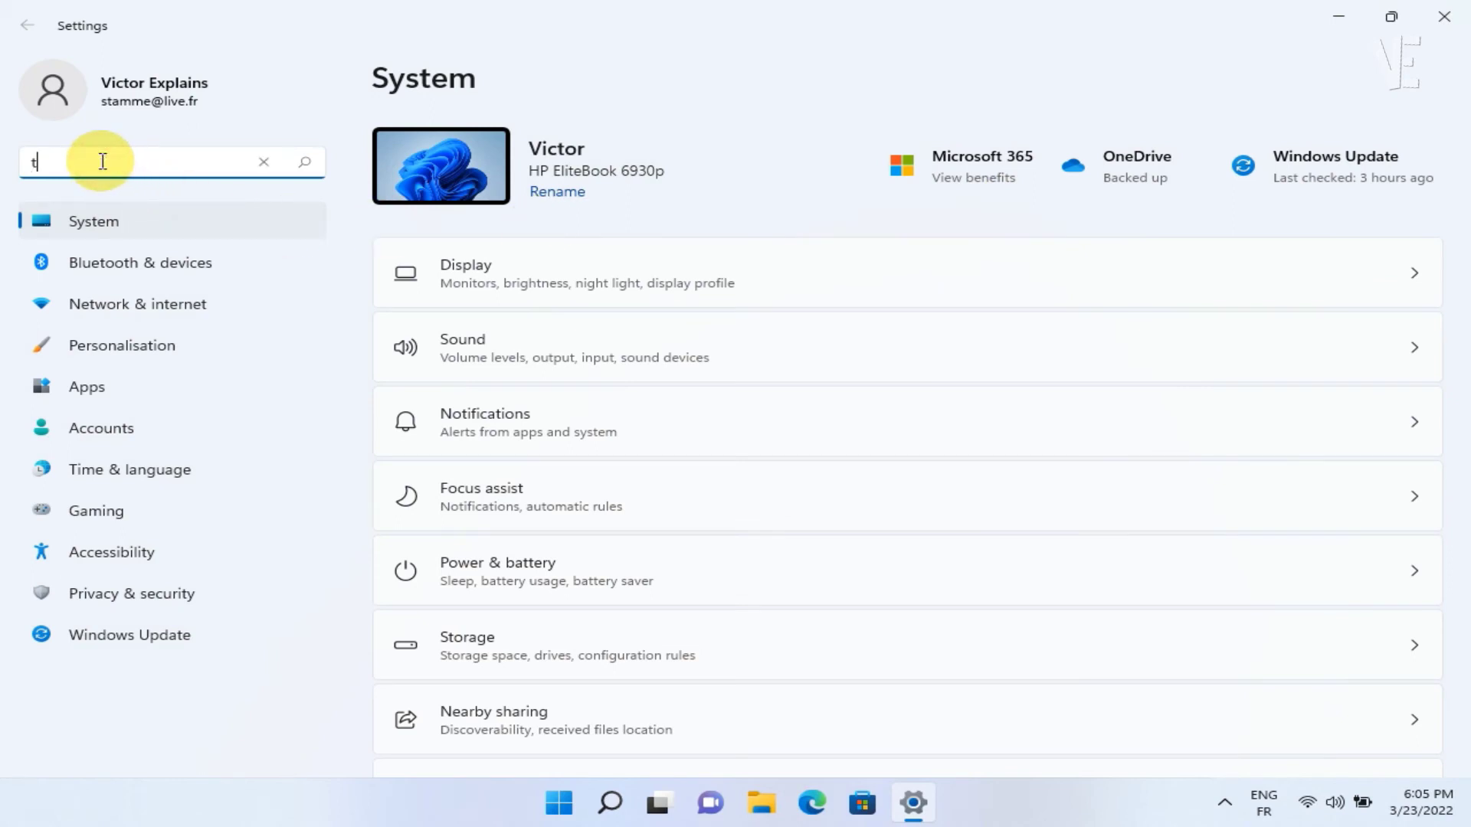
type("troubl")
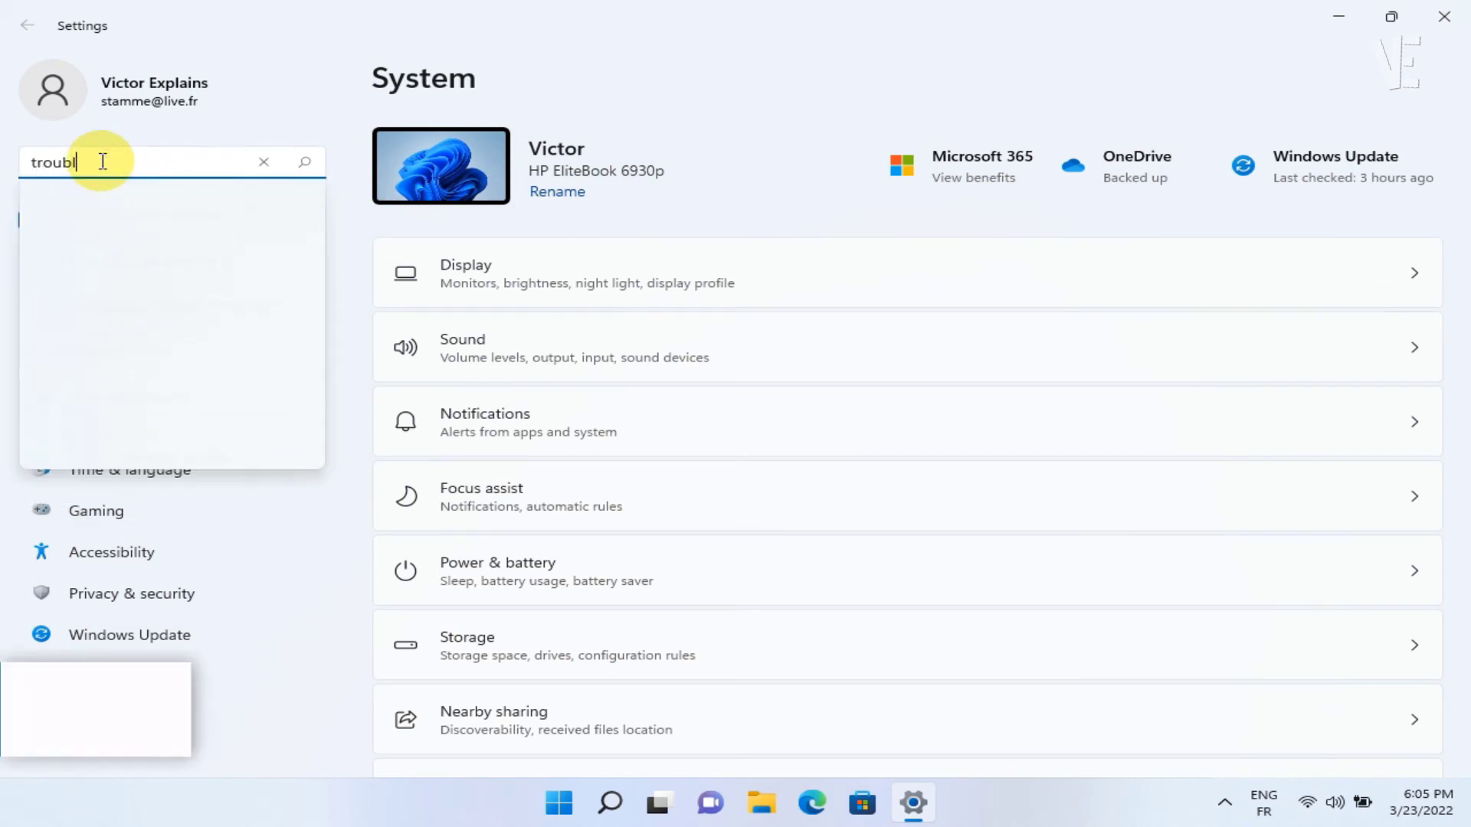
type("eshoot")
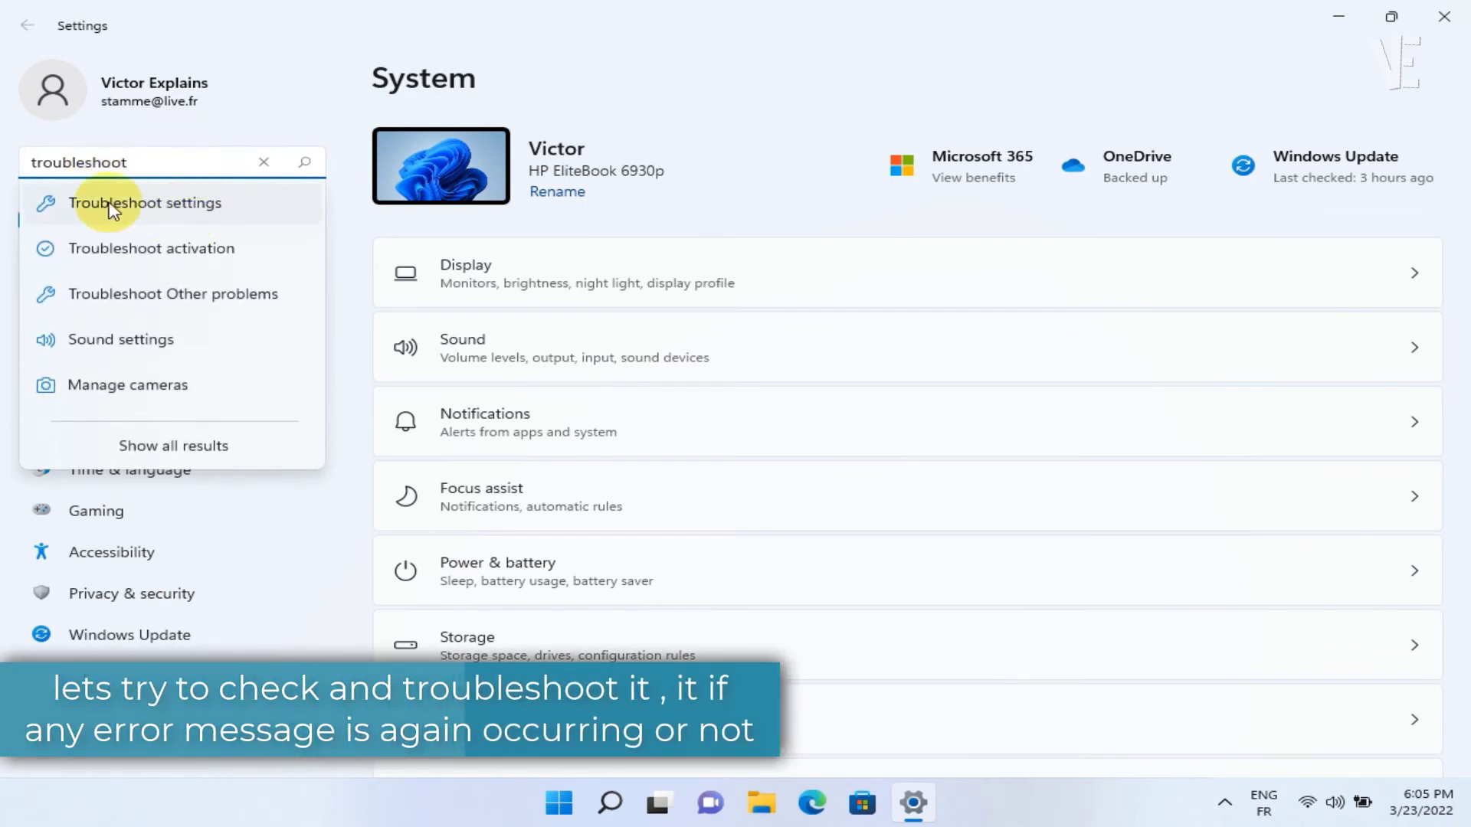
left_click(136, 209)
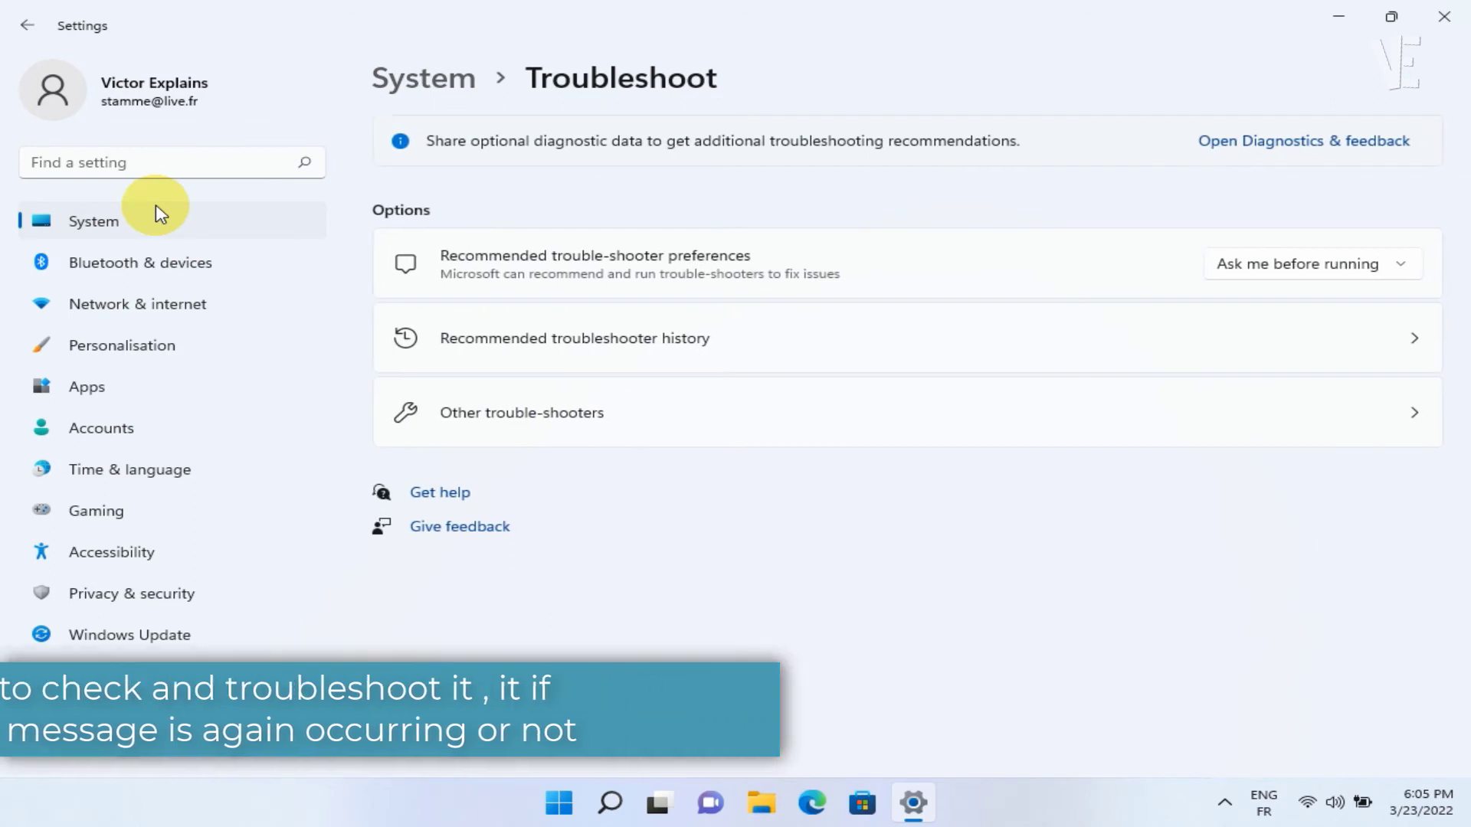
left_click(577, 416)
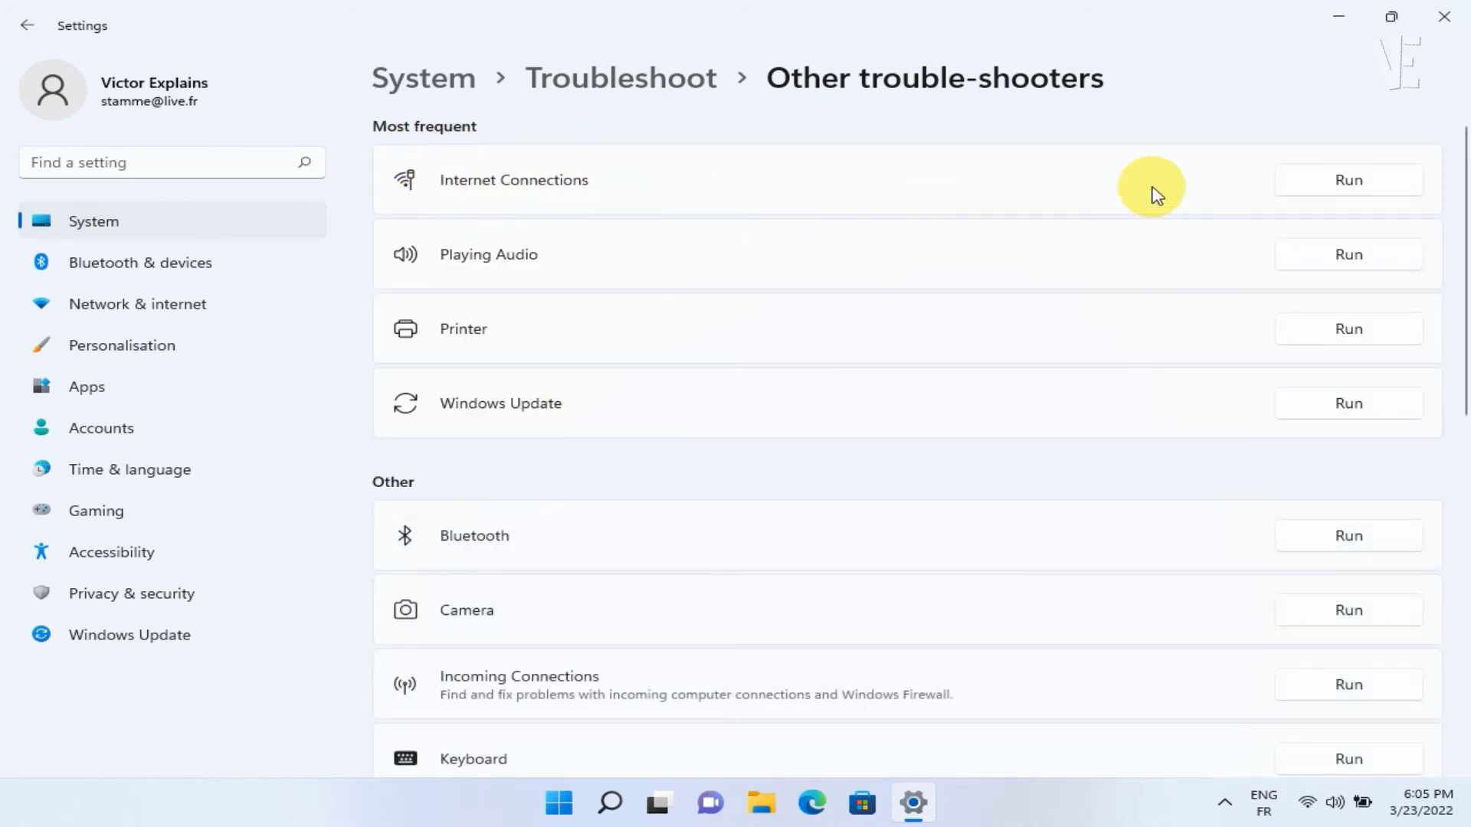
Run the Internet Connections trouble-shooter on the connection to the Internet, and close it once it finishes.
left_click(1356, 185)
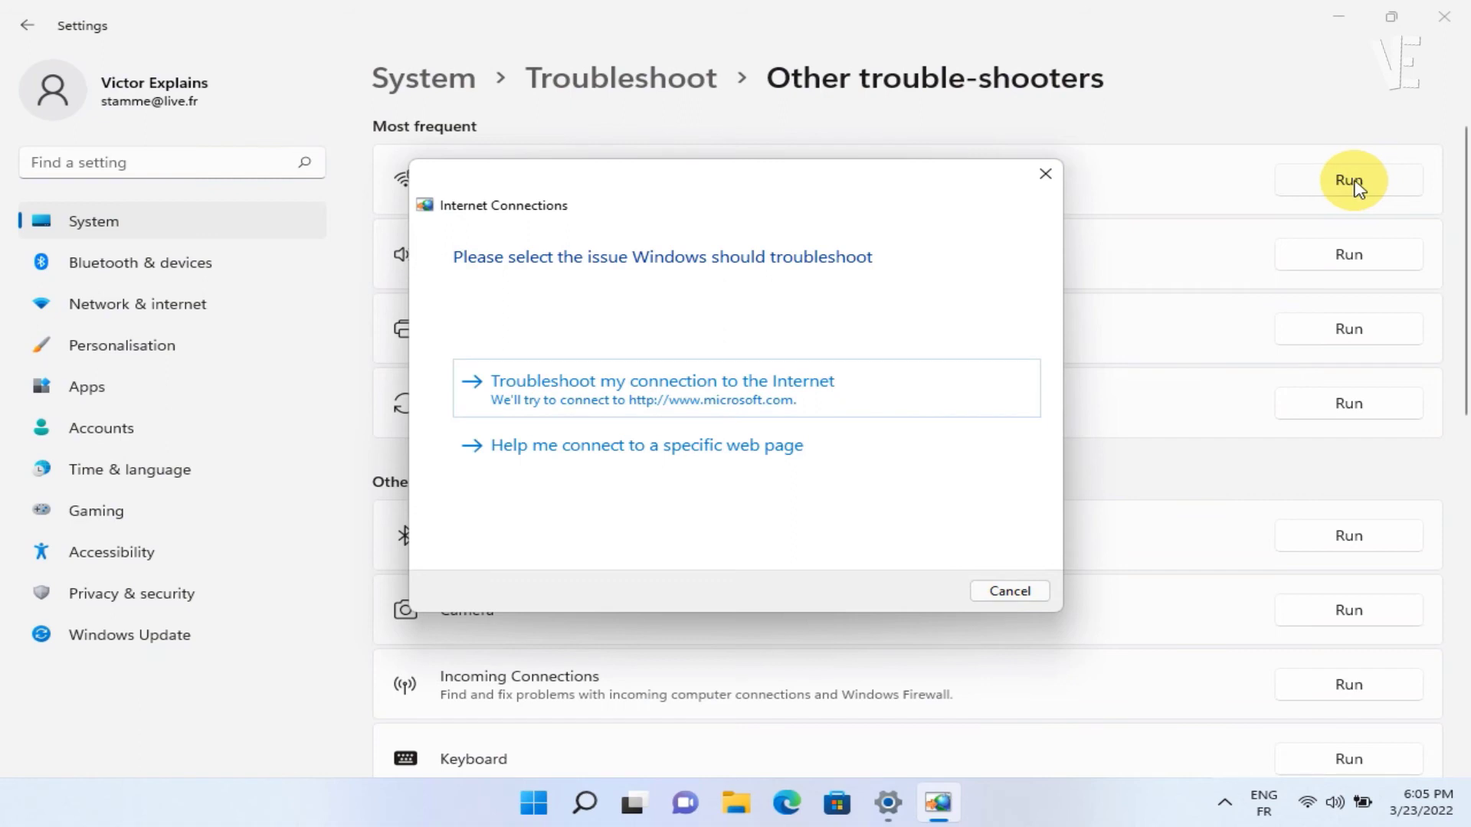
left_click(729, 384)
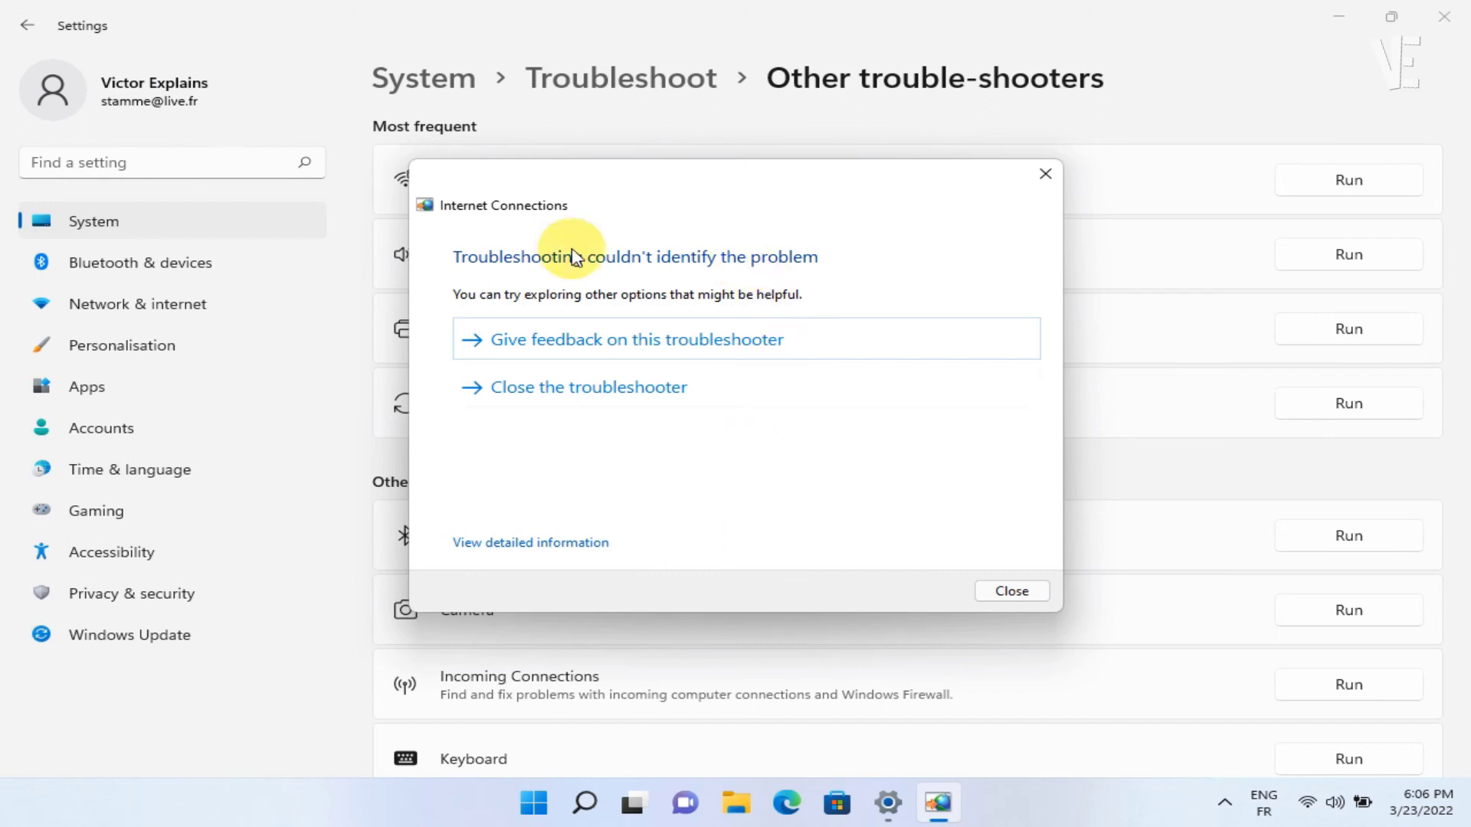
left_click(1052, 177)
Run the Network Adapter trouble-shooter for all network adapters, then dismiss it and close Settings.
scroll(863, 335, "down", 3)
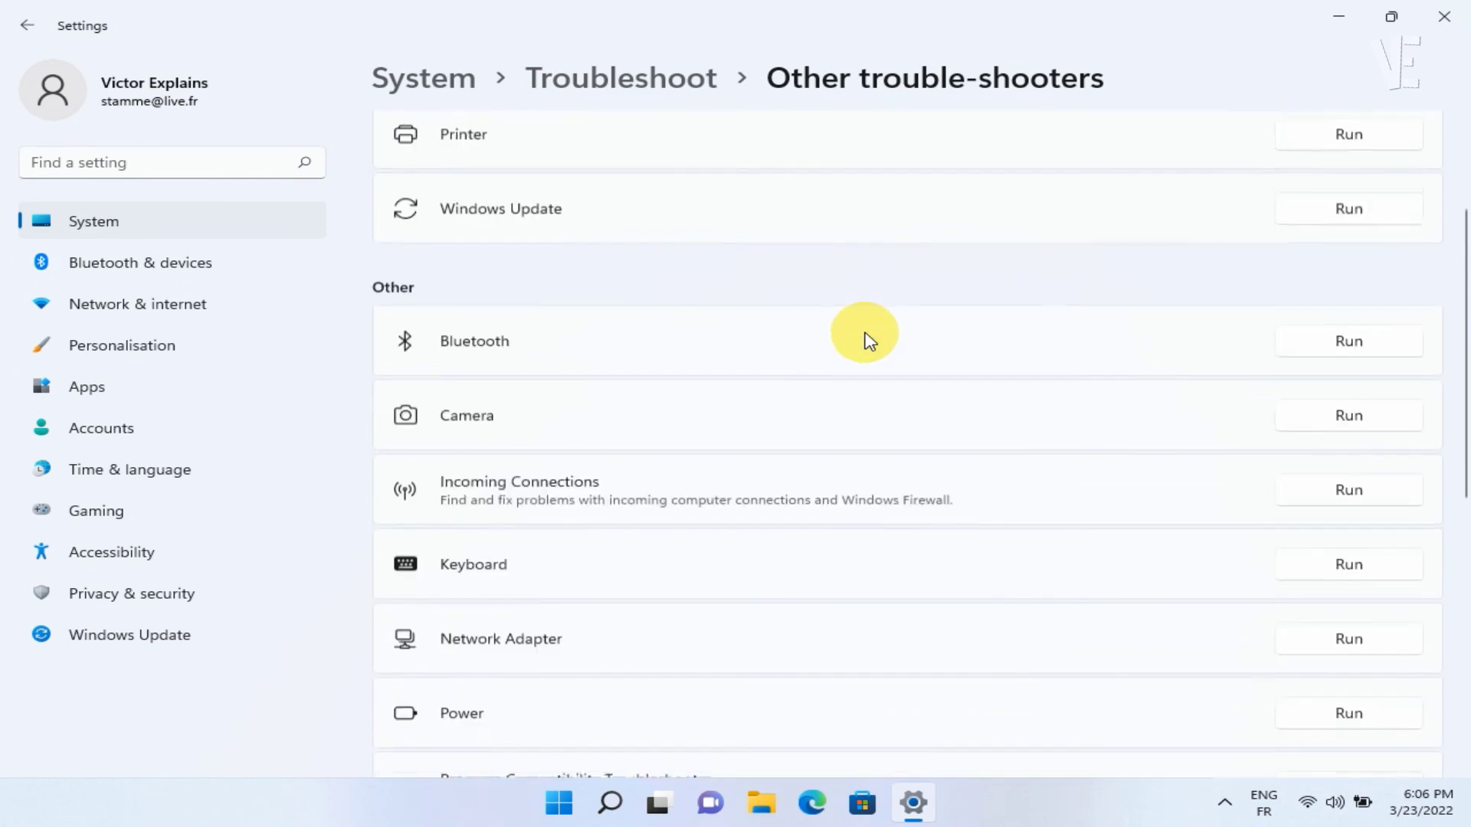
scroll(863, 335, "down", 3)
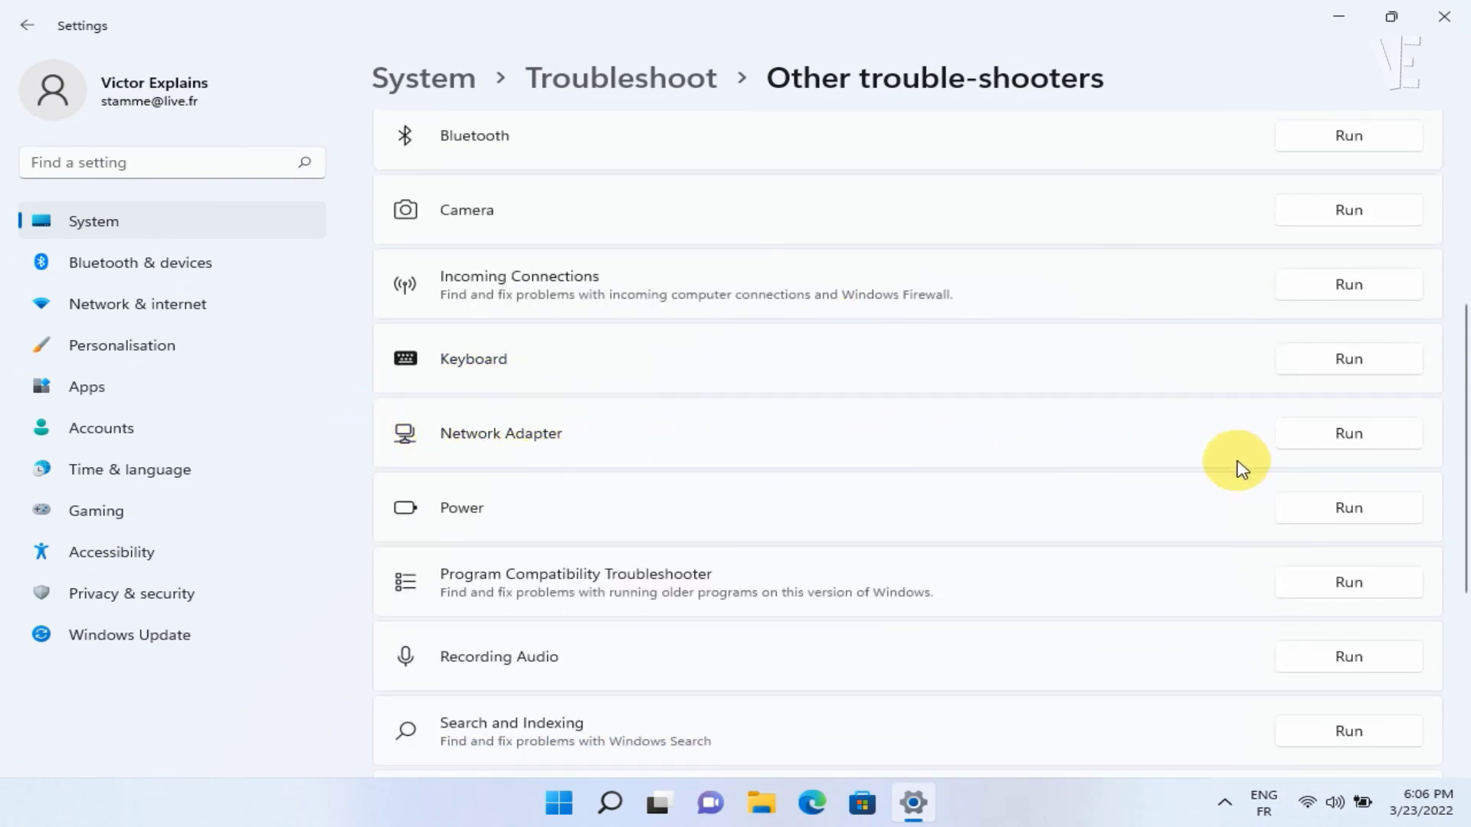
left_click(1346, 434)
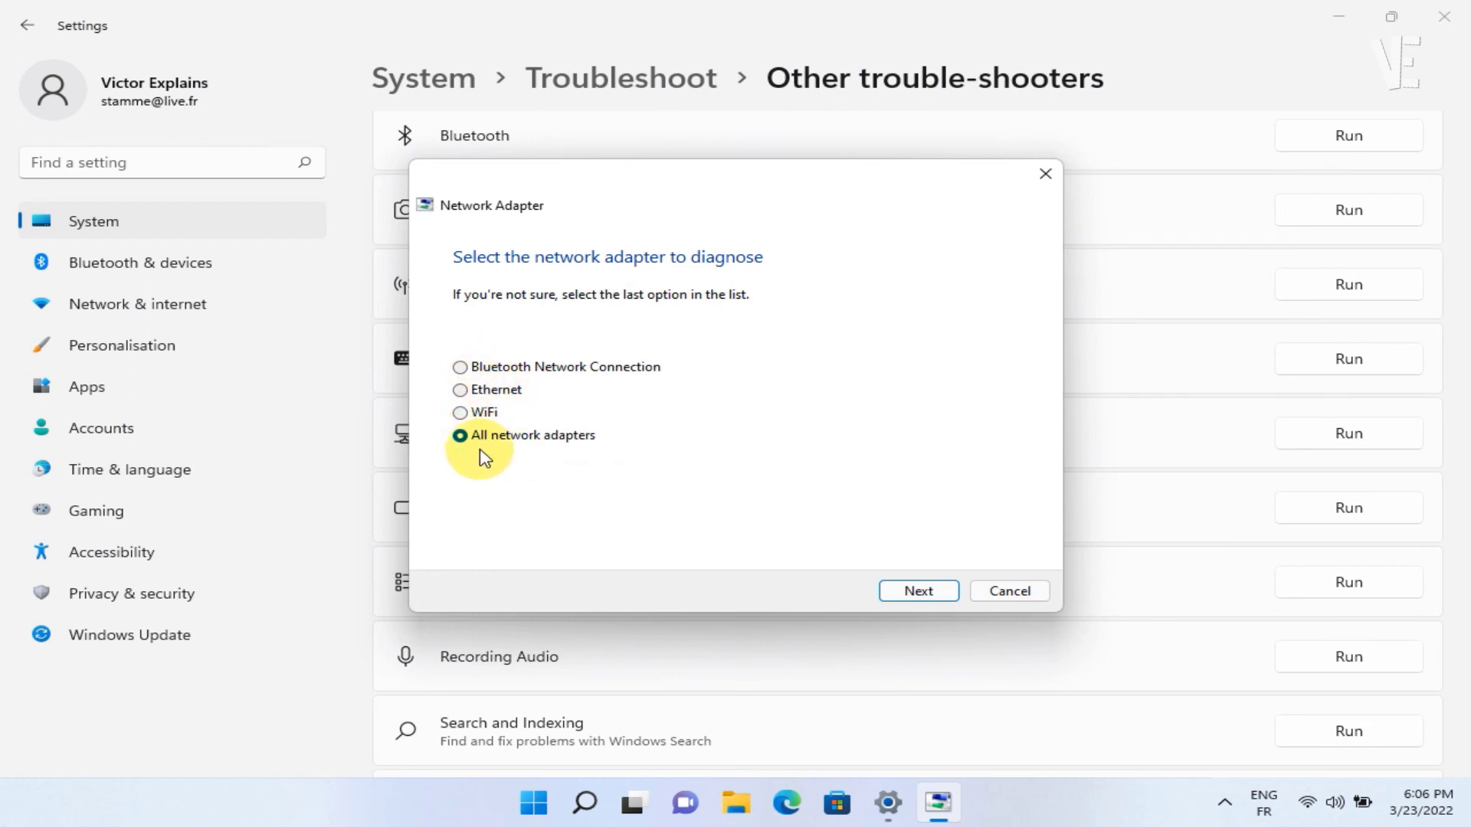
left_click(911, 592)
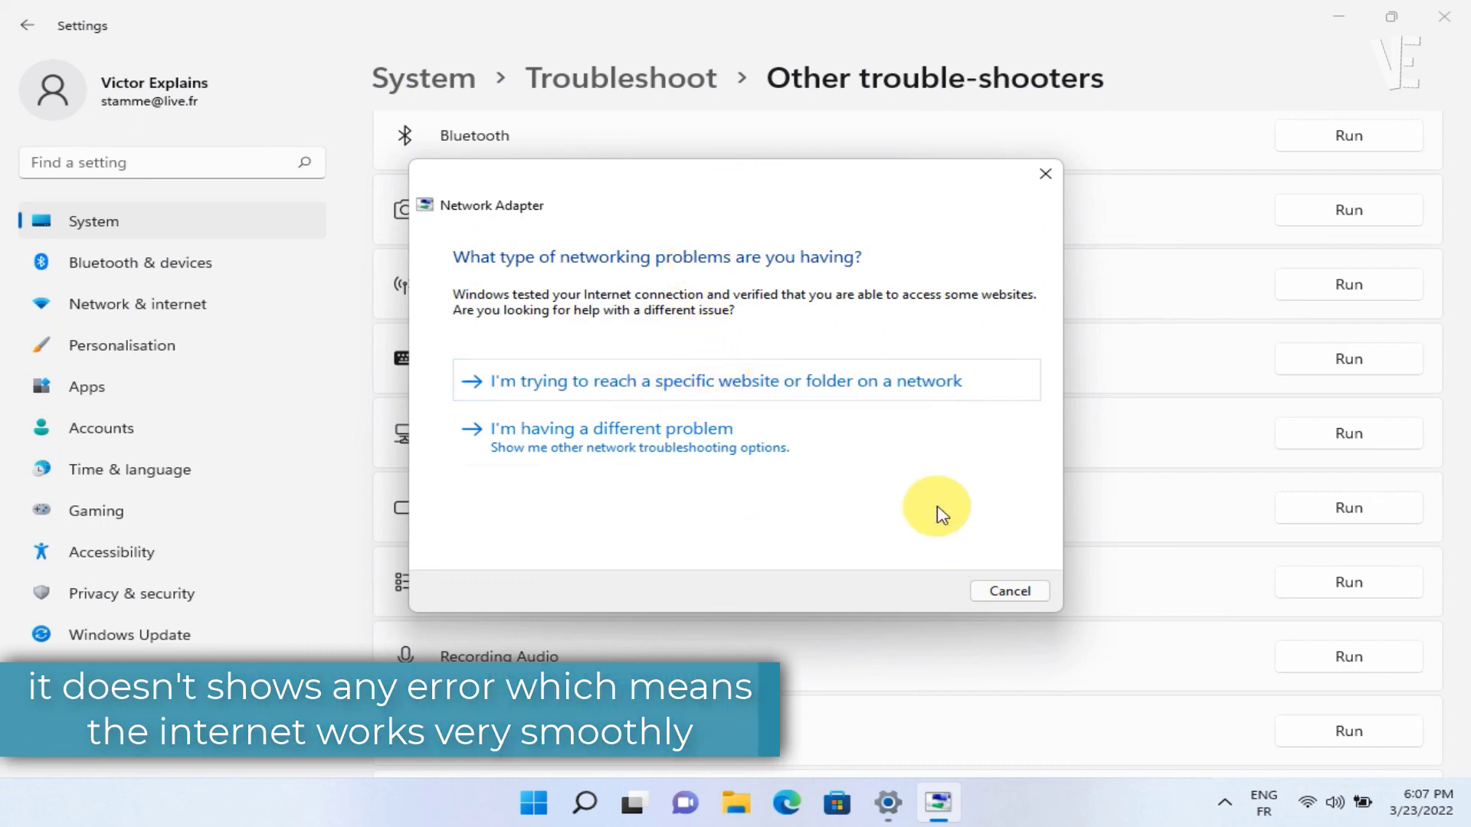
left_click(1009, 590)
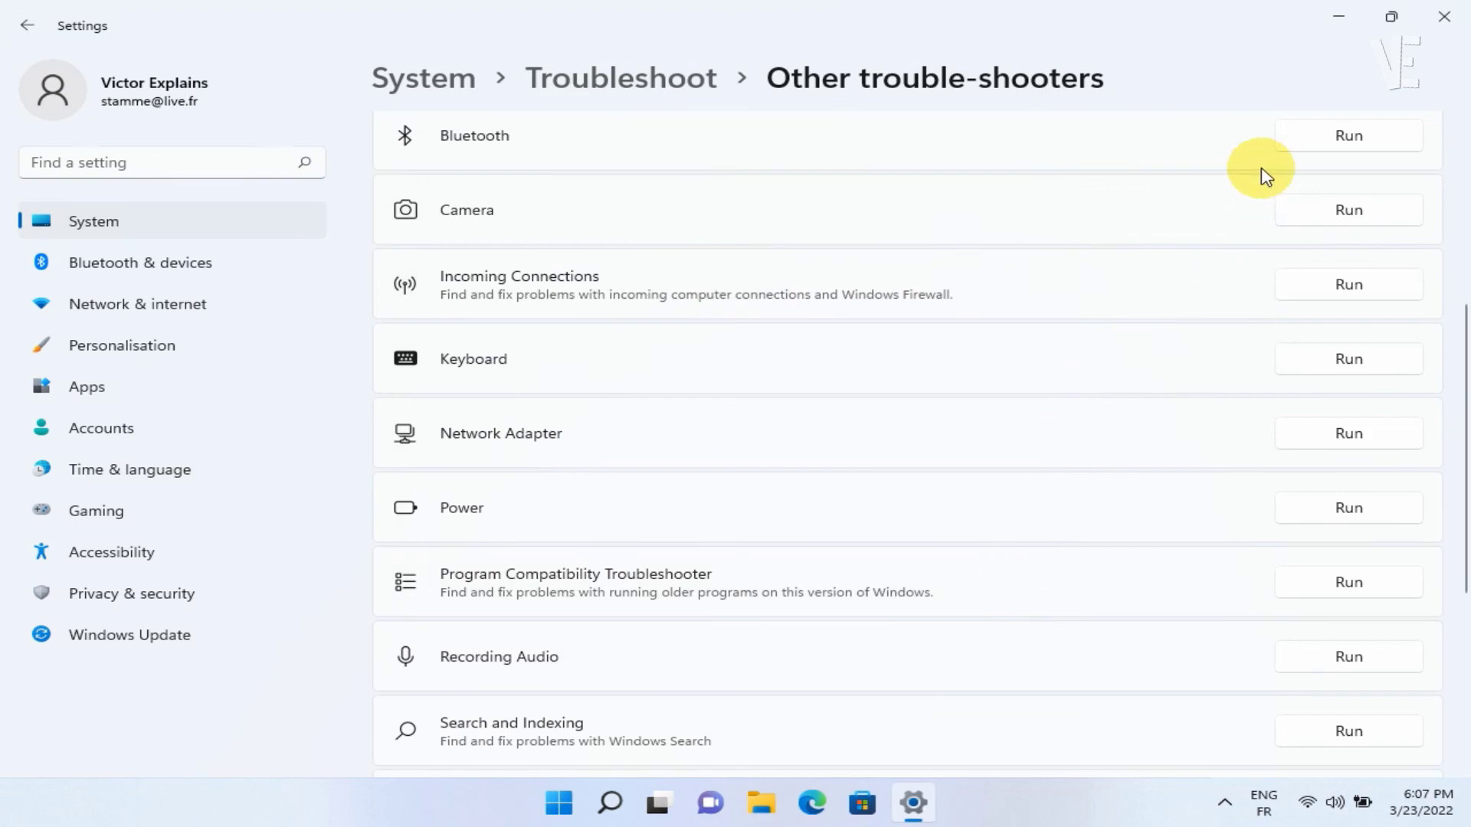
left_click(1443, 17)
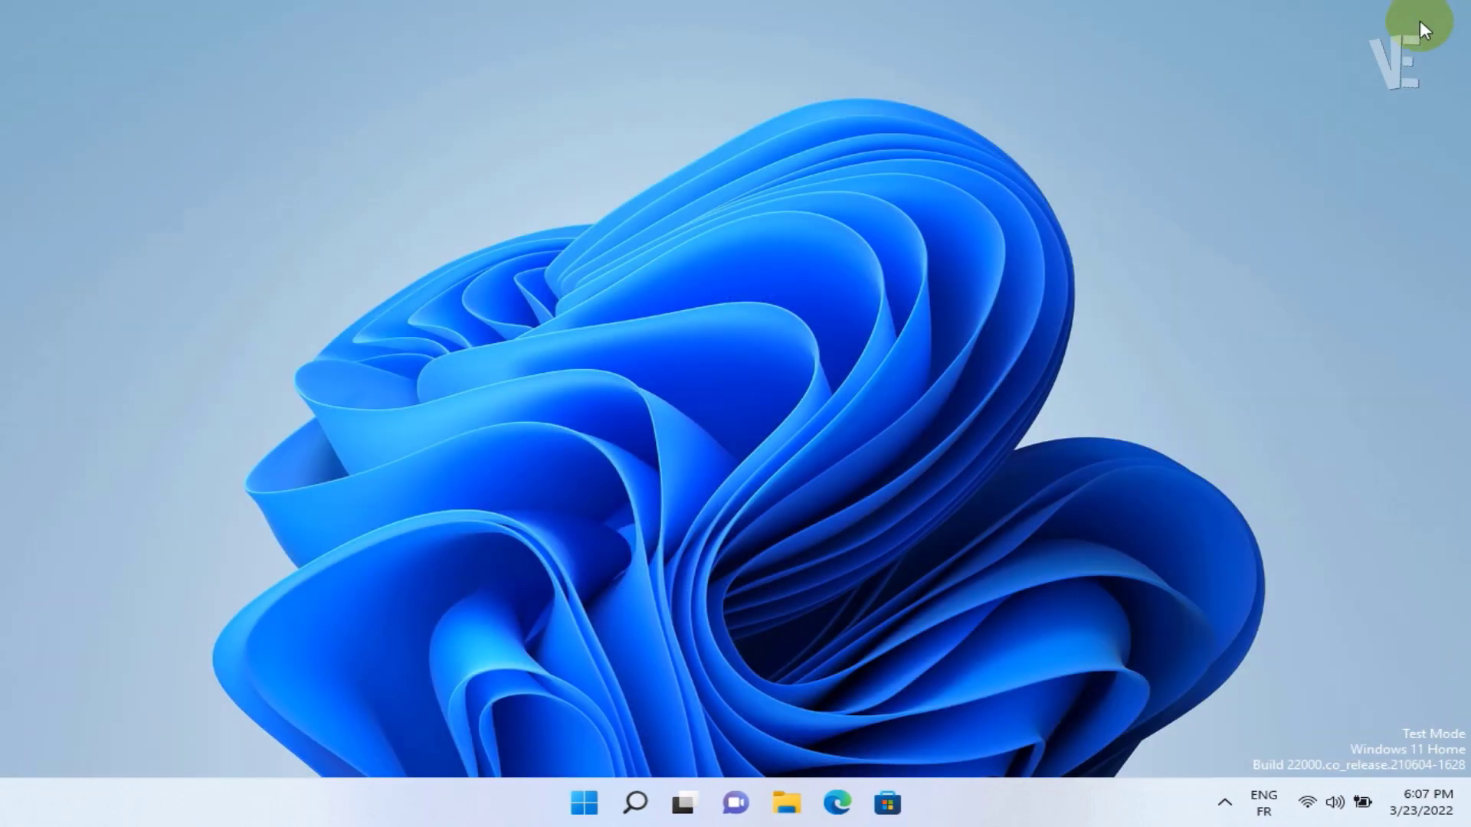